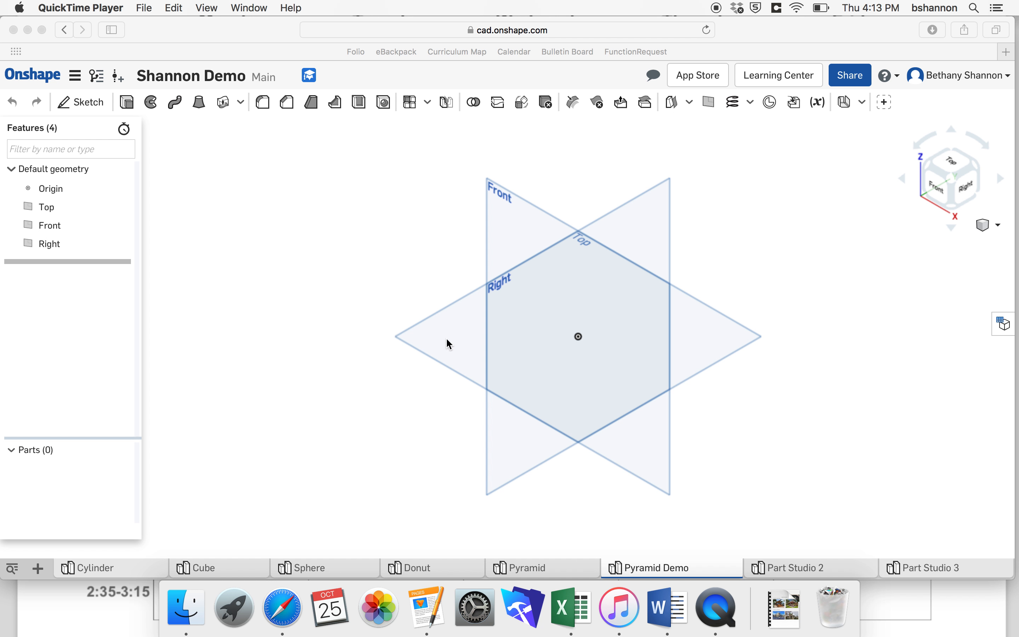
# - Start a new sketch on the Top plane
pyautogui.click(100, 113)
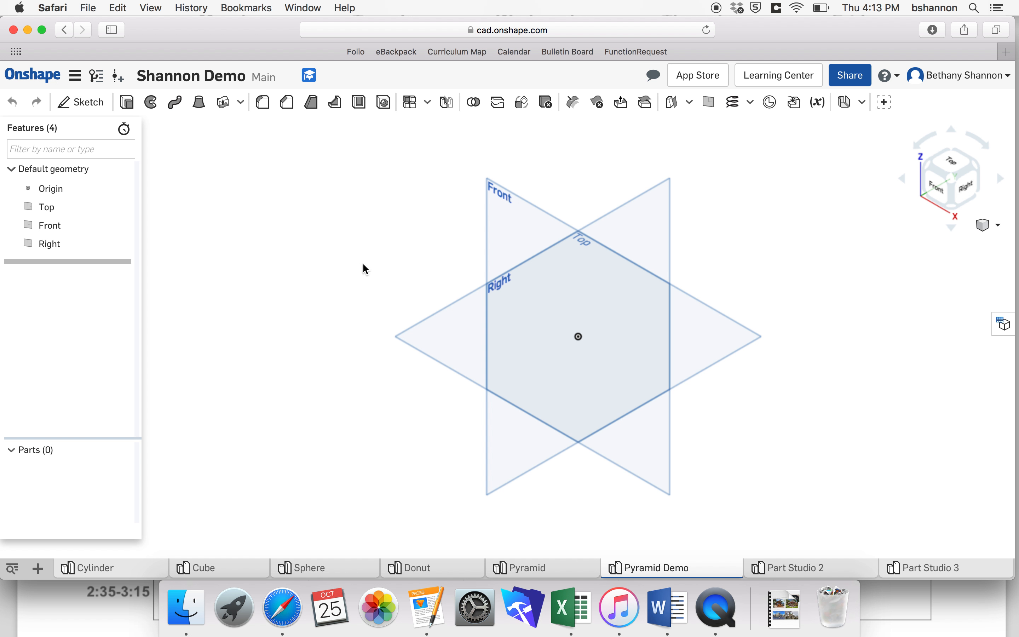
pyautogui.click(433, 336)
pyautogui.click(82, 102)
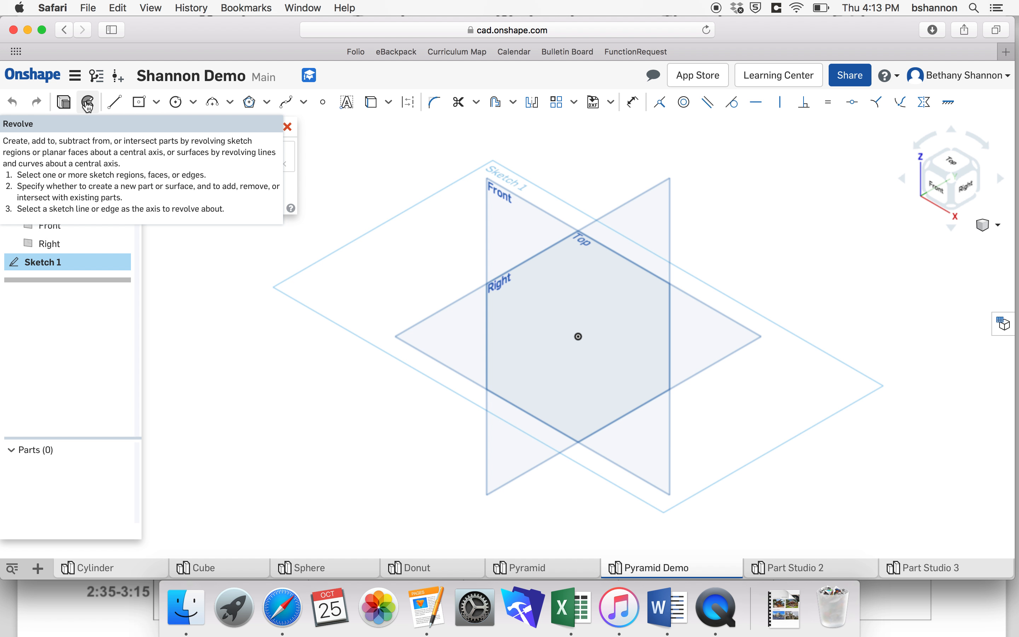
pyautogui.press('n')
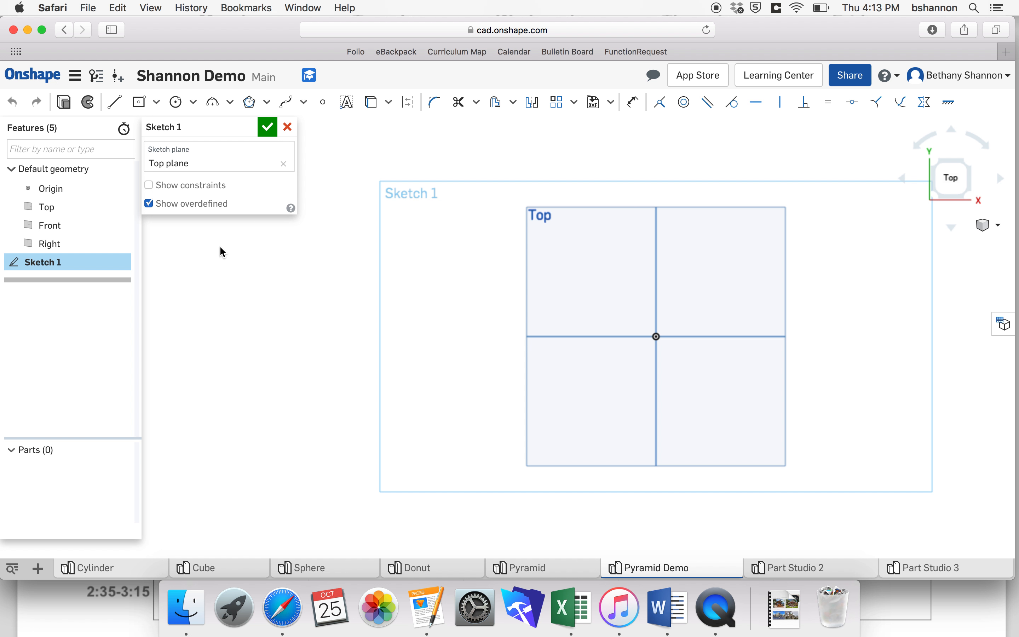
# - Draw a center point rectangle centred on the origin, about 4.58 in wide and 3.97 in high
pyautogui.click(158, 104)
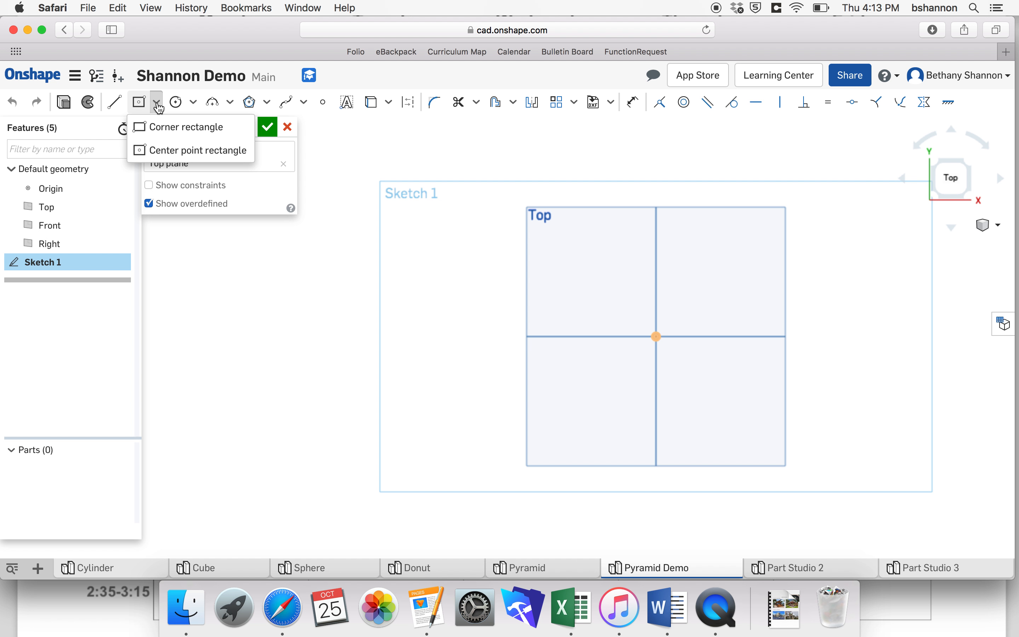
pyautogui.click(177, 155)
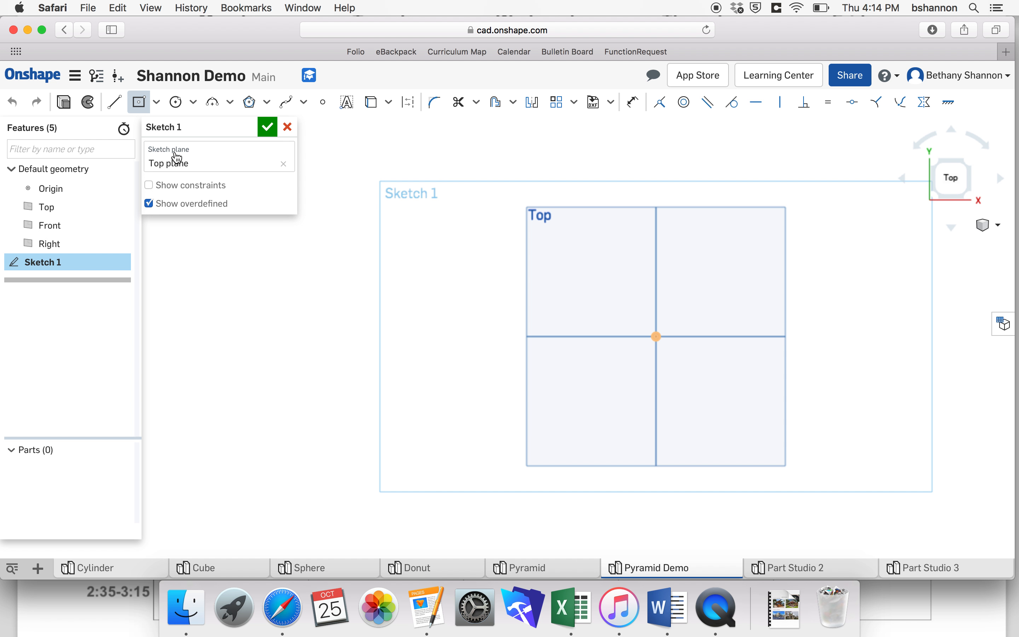
pyautogui.click(656, 337)
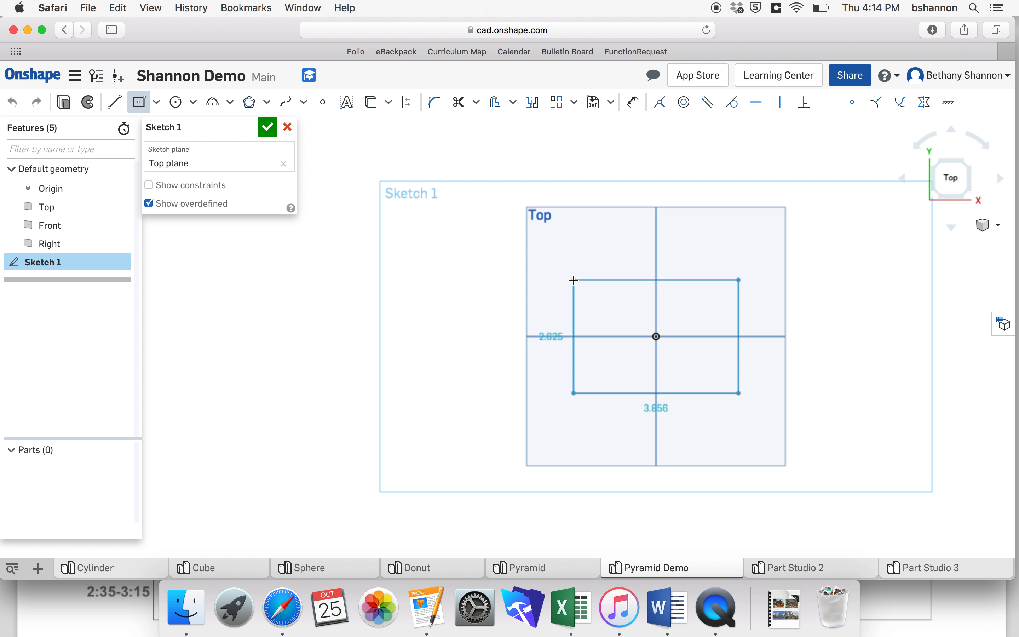
pyautogui.click(558, 252)
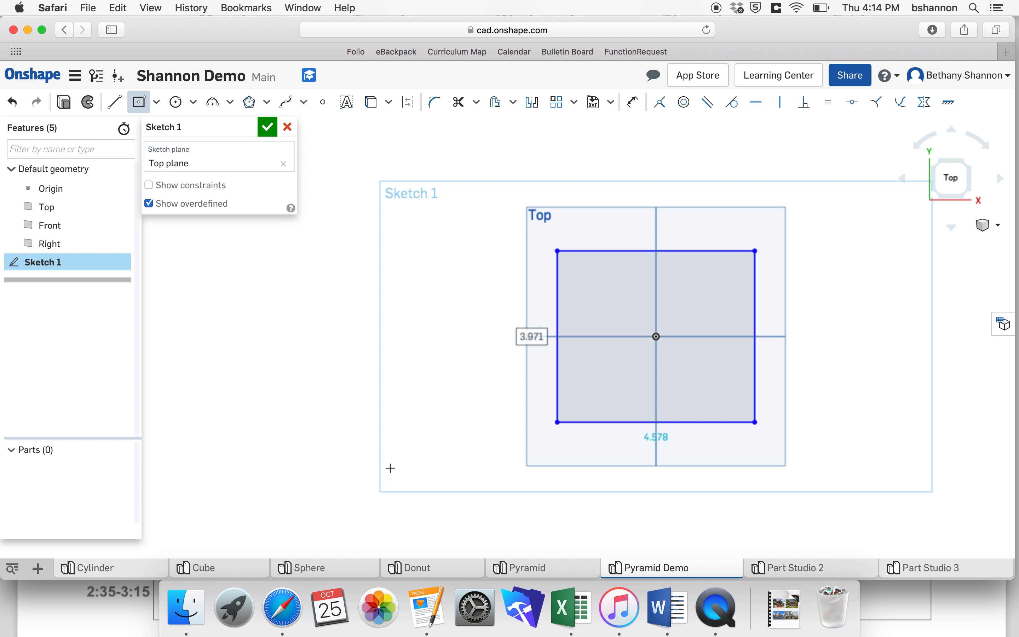
# - Dimension the rectangle's height and width, setting both to 4 in
pyautogui.click(634, 103)
pyautogui.click(756, 345)
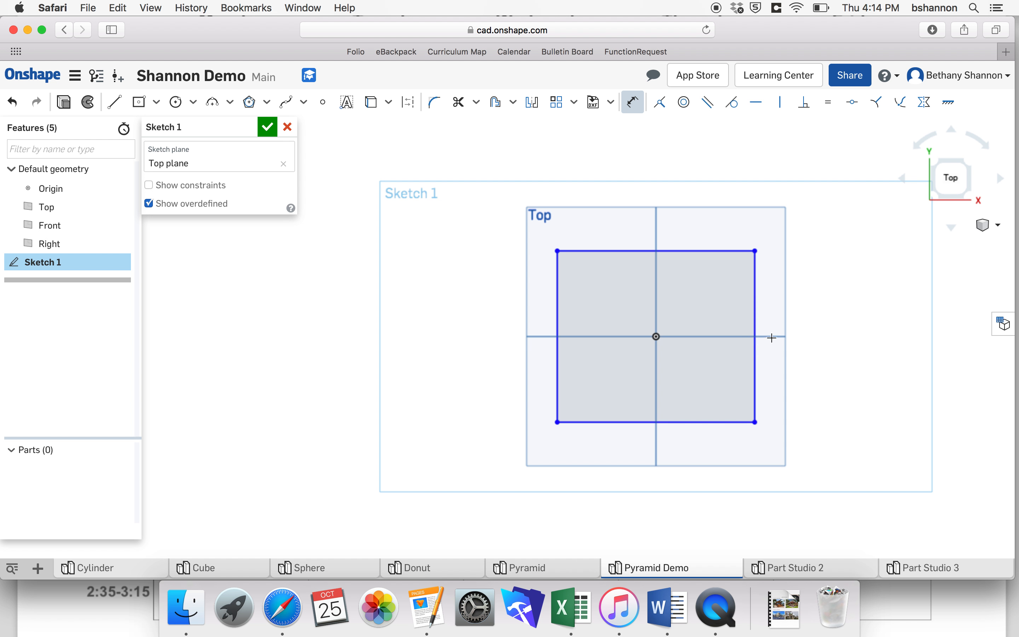
pyautogui.click(815, 337)
pyautogui.click(643, 422)
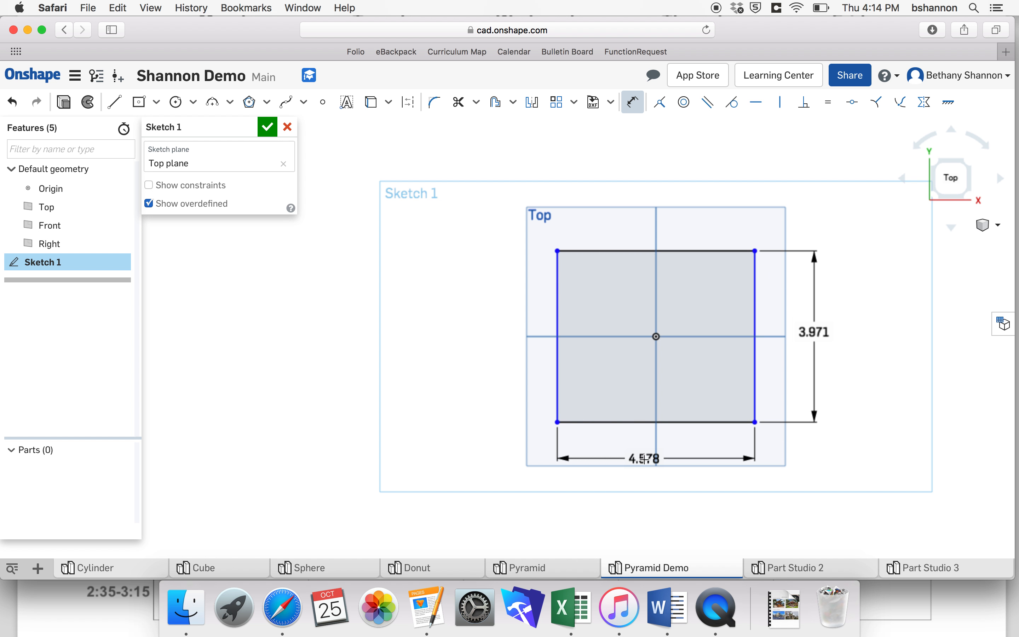
pyautogui.click(644, 469)
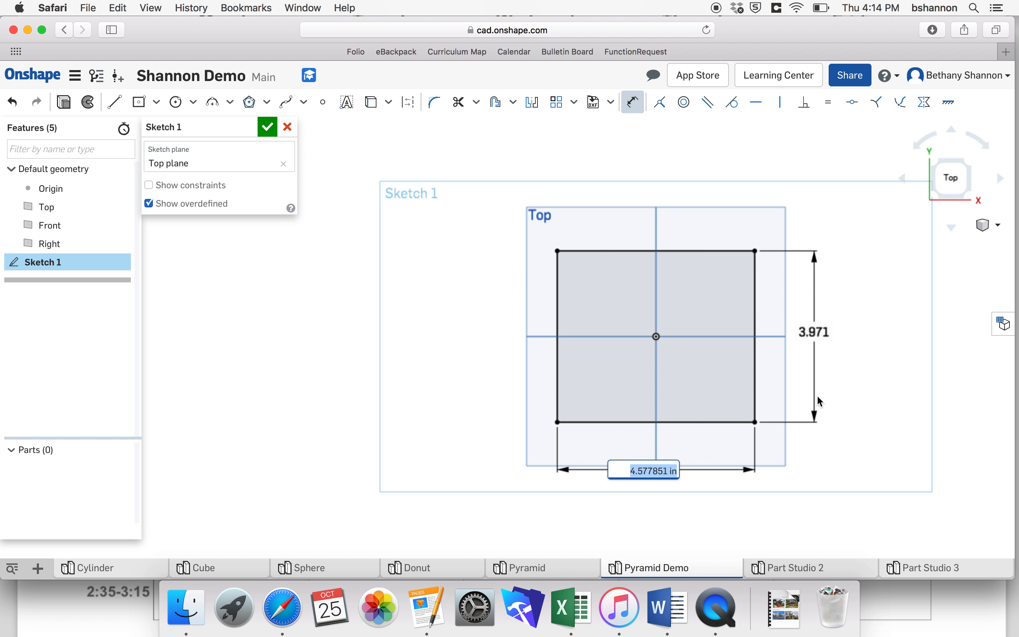
pyautogui.doubleClick(822, 334)
pyautogui.write('4')
pyautogui.press('Return')
pyautogui.doubleClick(650, 471)
pyautogui.write('4')
pyautogui.press('Return')
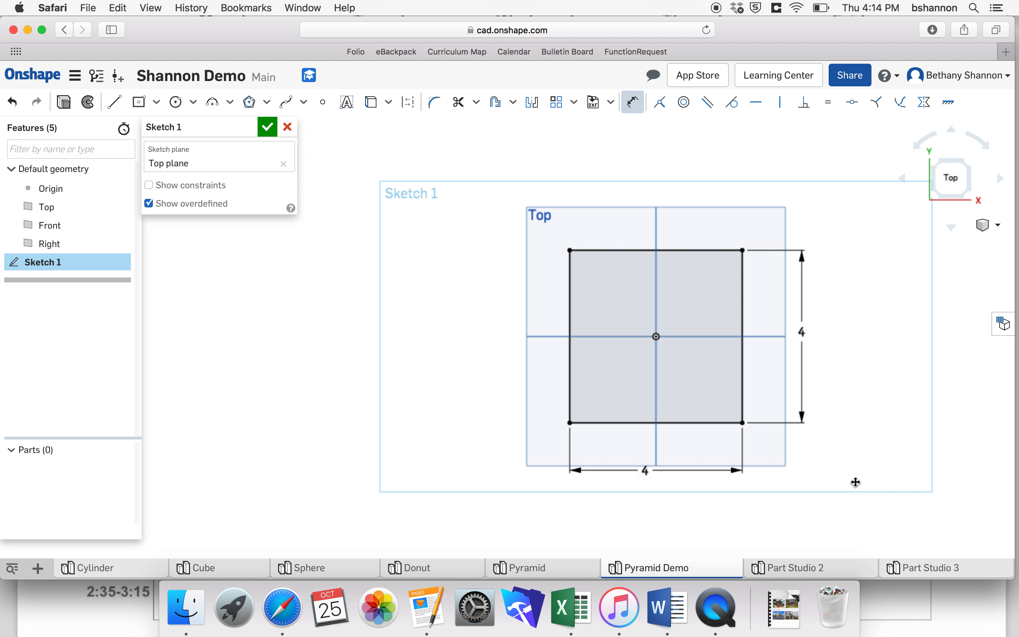
# - Change the rectangle's height and width dimensions to 6 in each
pyautogui.doubleClick(803, 331)
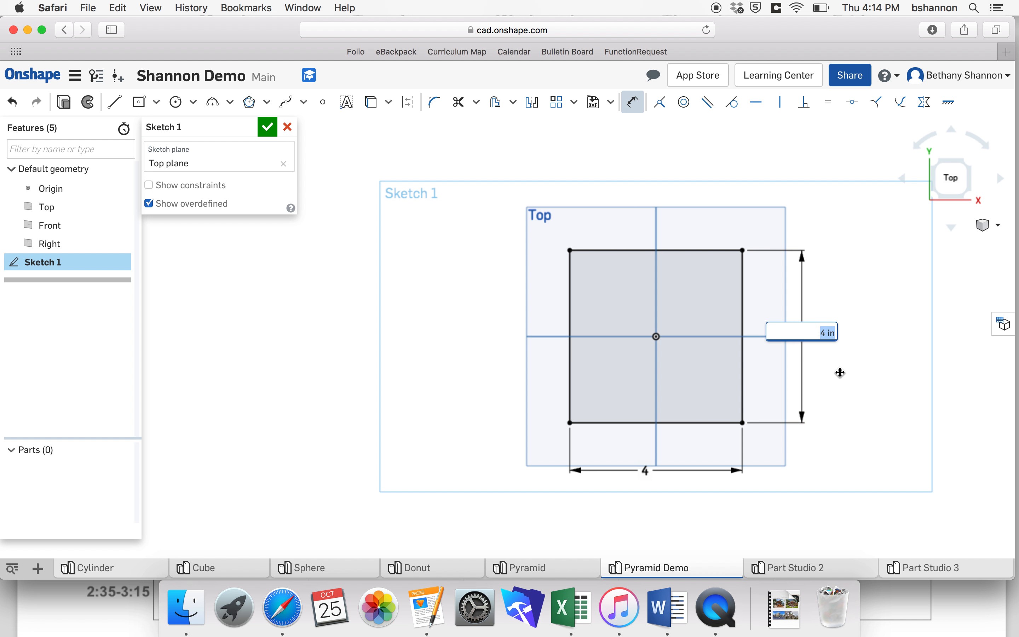
pyautogui.write('6')
pyautogui.press('Return')
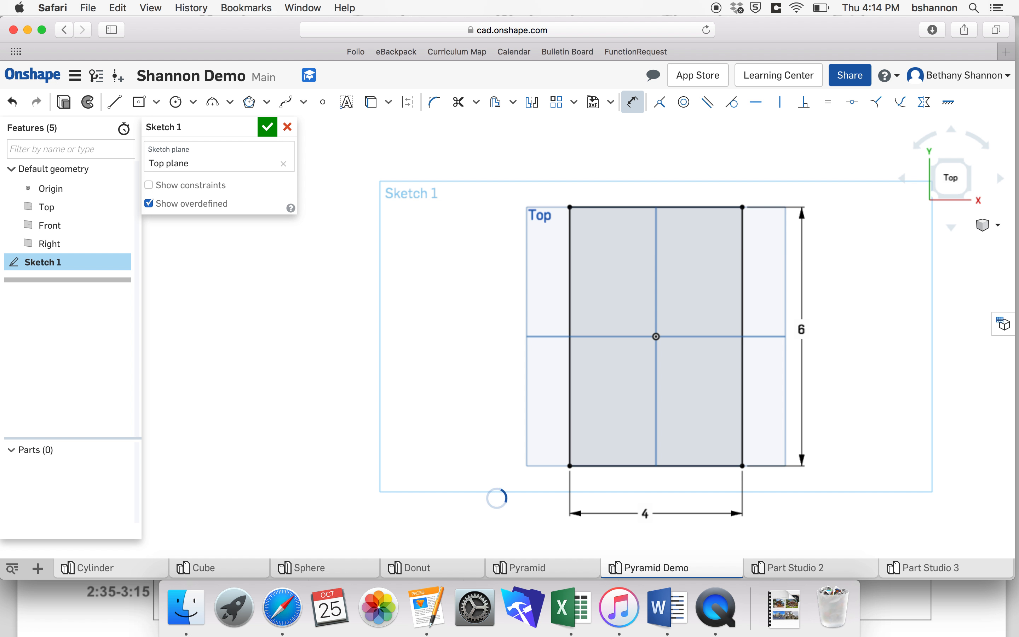
pyautogui.doubleClick(644, 513)
pyautogui.write('6')
pyautogui.press('Return')
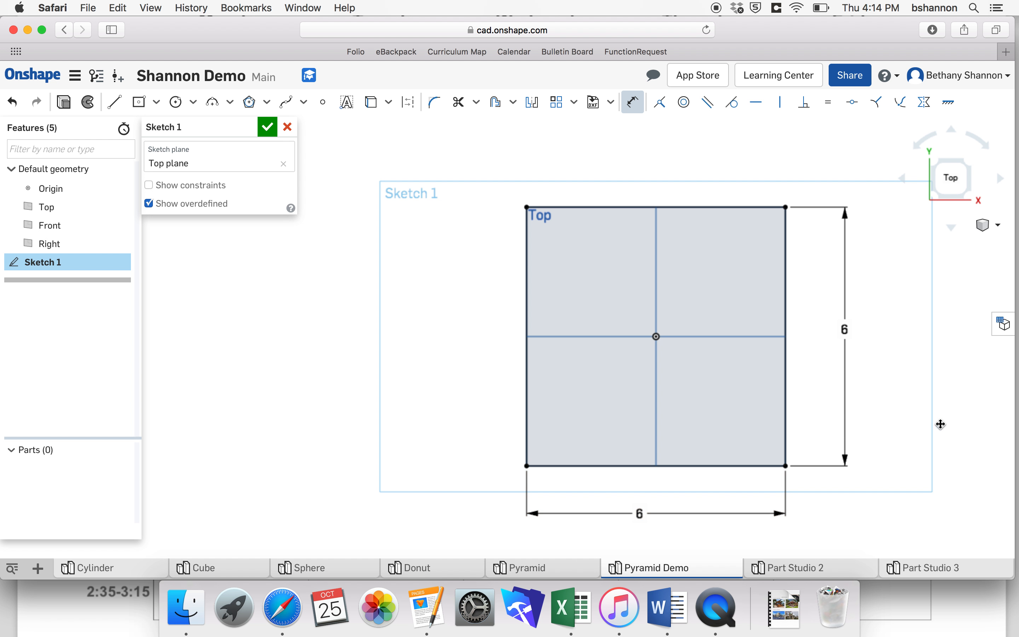
# - Delete the rectangle's dimensions and apply an equal constraint between its right and bottom edges
pyautogui.click(686, 514)
pyautogui.press('Delete')
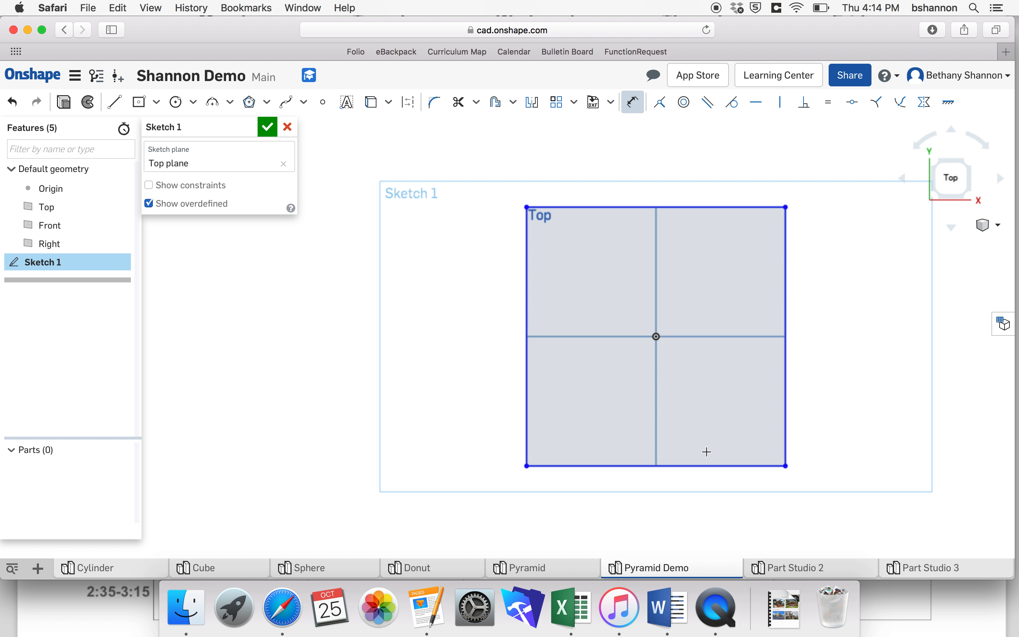
pyautogui.click(829, 102)
pyautogui.click(786, 258)
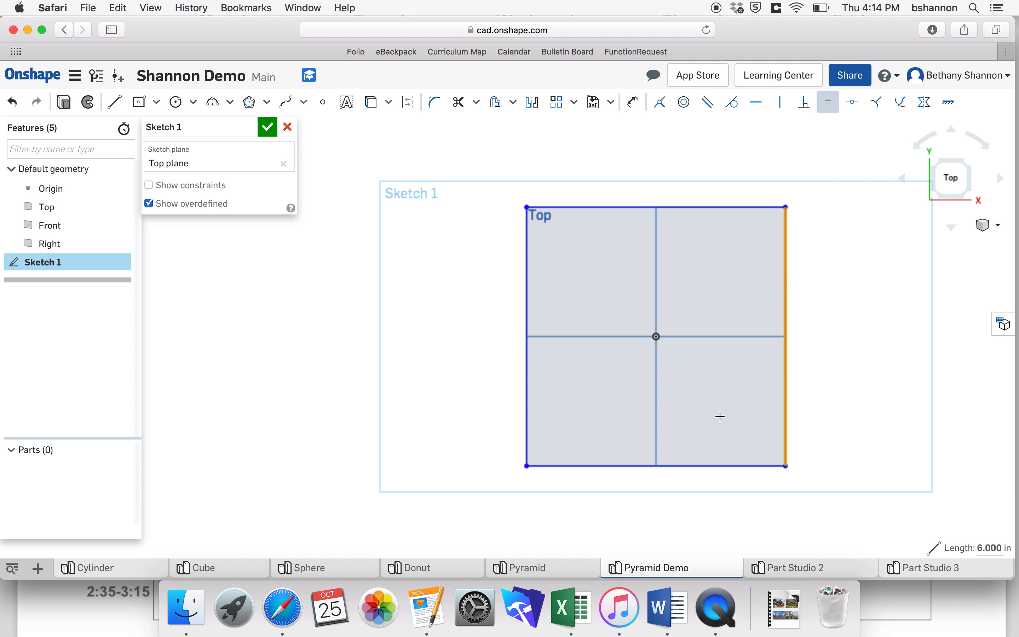
pyautogui.click(711, 466)
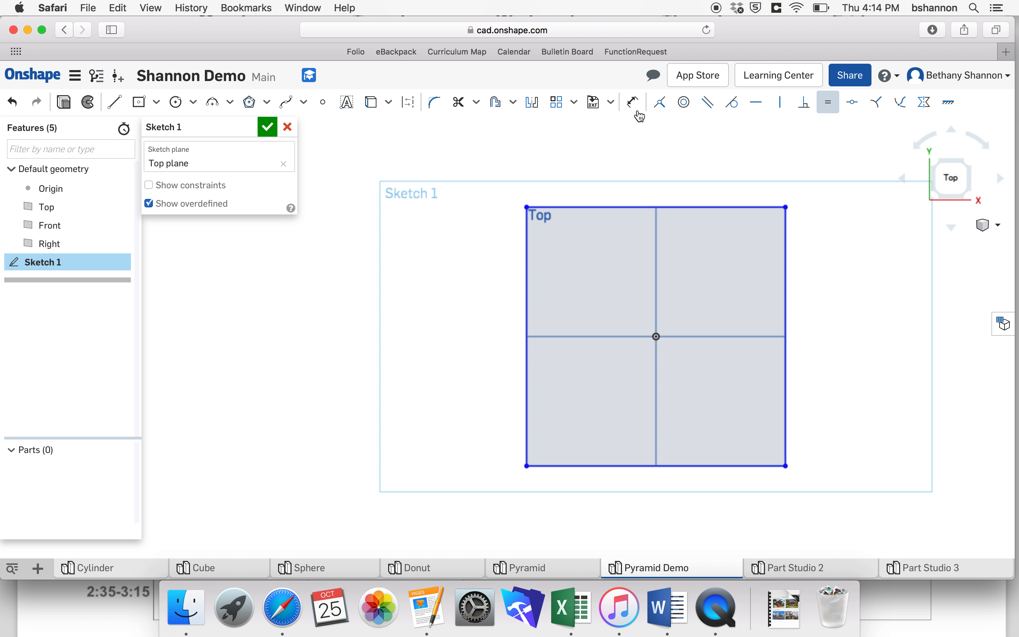
# - Add a single width dimension below the square's bottom edge and set it to 4 in
pyautogui.click(633, 102)
pyautogui.click(616, 467)
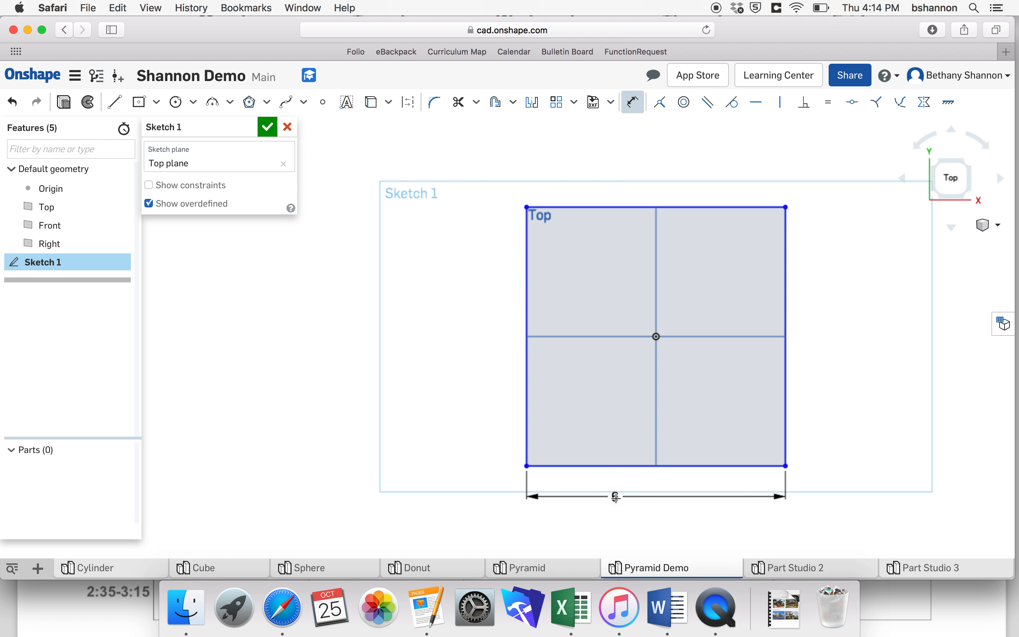
pyautogui.click(619, 504)
pyautogui.press('Return')
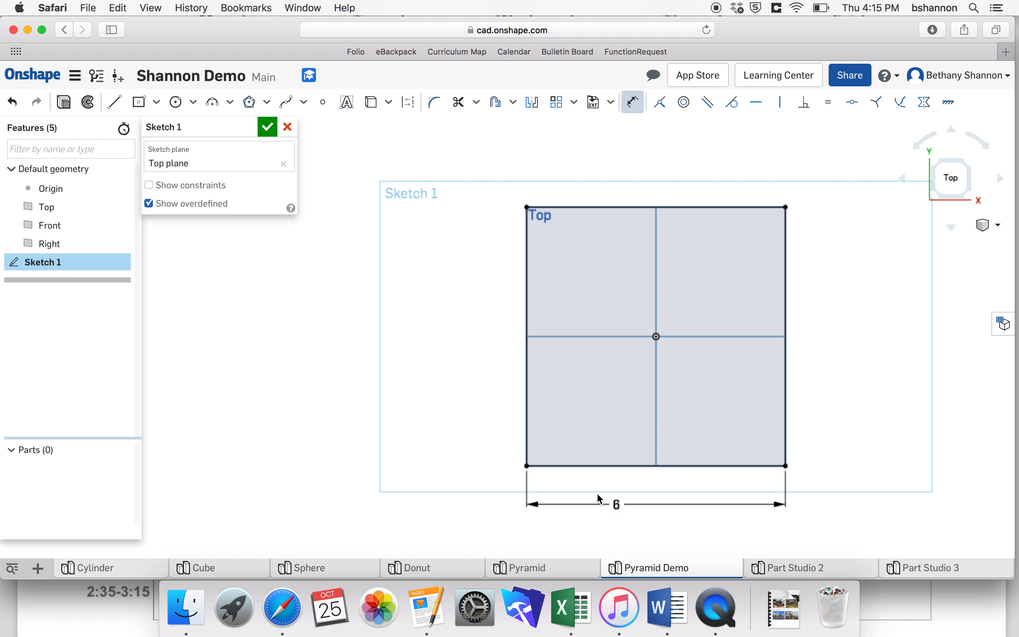
pyautogui.doubleClick(616, 504)
pyautogui.write('4')
pyautogui.press('Return')
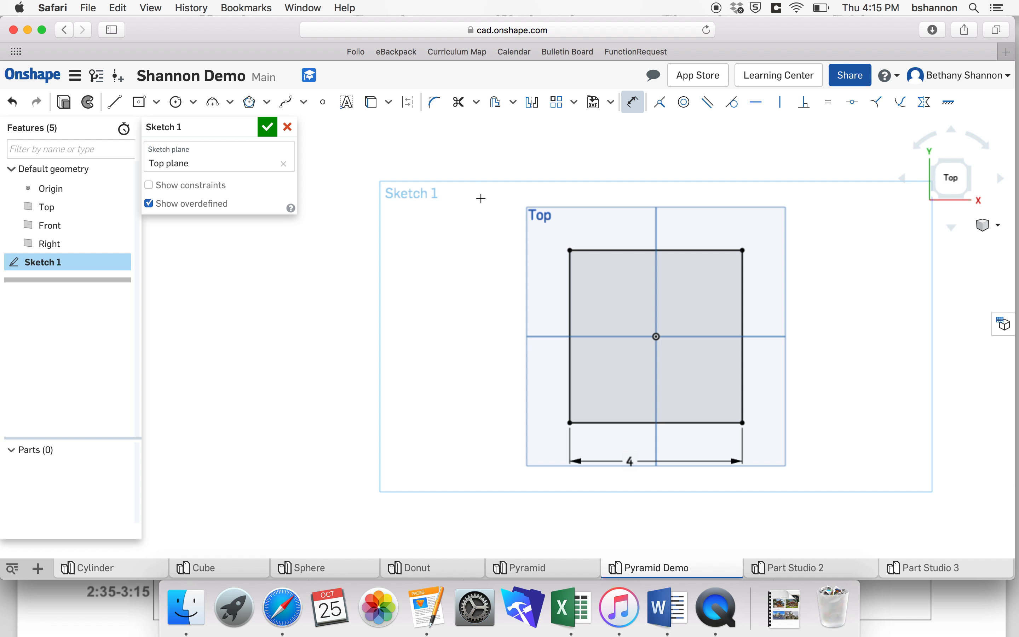
# - Delete the whole square together with its dimension from the sketch
pyautogui.press('Escape')
pyautogui.moveTo(513, 215); pyautogui.dragTo(854, 485)
pyautogui.press('Delete')
# - Draw a center point rectangle from the origin as a square with sides of about 4.12 in
pyautogui.click(139, 101)
pyautogui.click(654, 337)
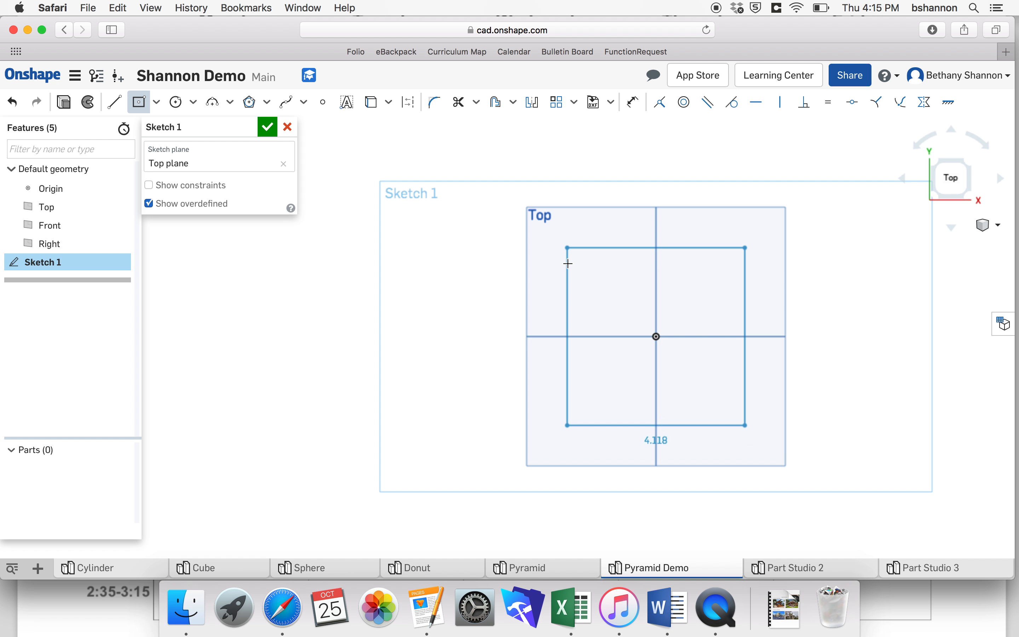
pyautogui.click(568, 264)
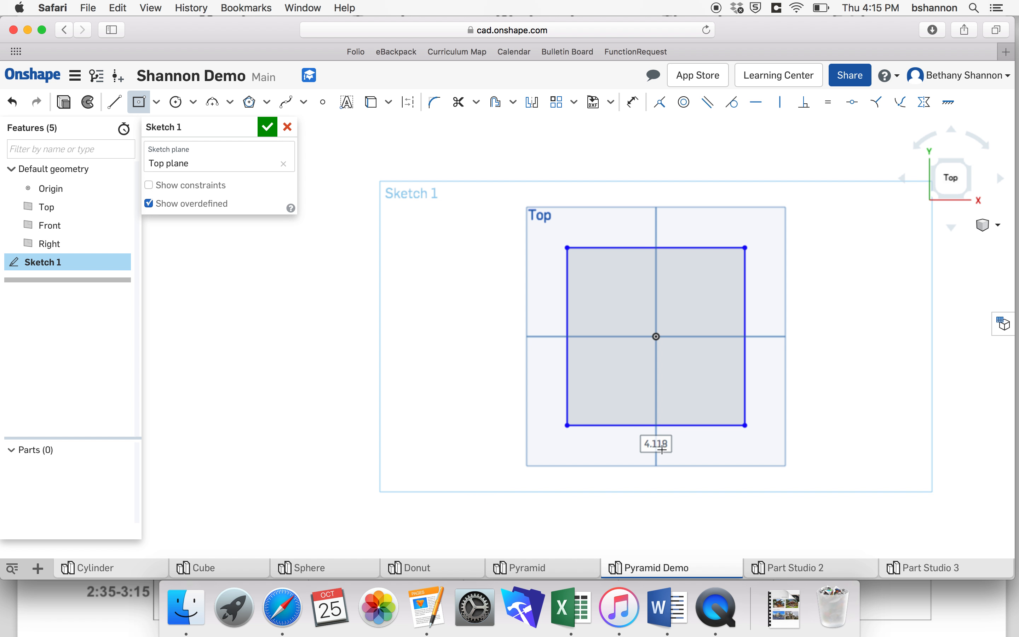
# - Dimension the square's top edge at 4 in and finish the sketch
pyautogui.click(633, 102)
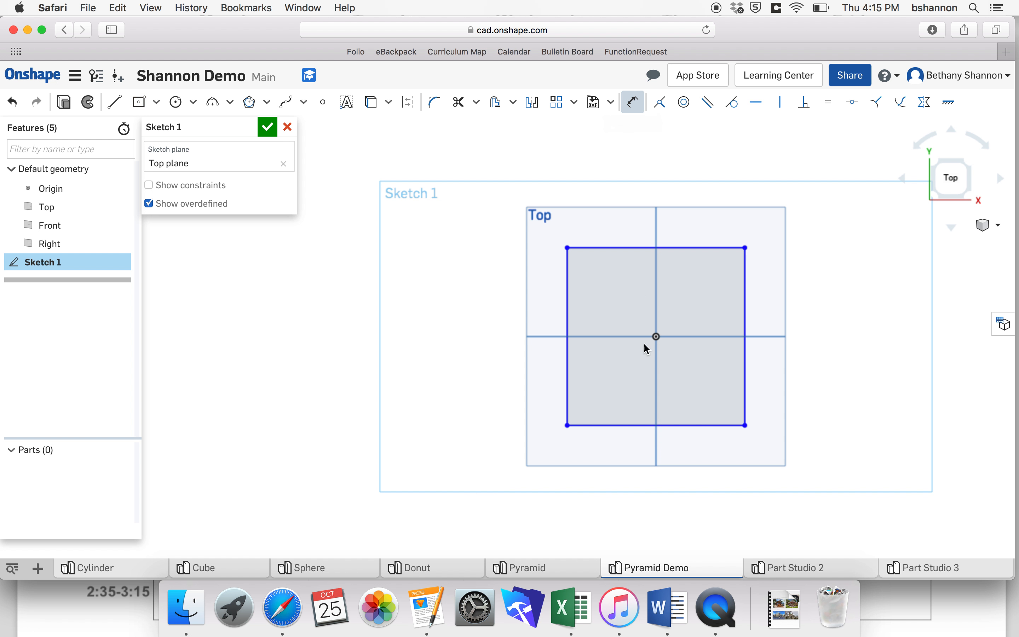
pyautogui.click(638, 244)
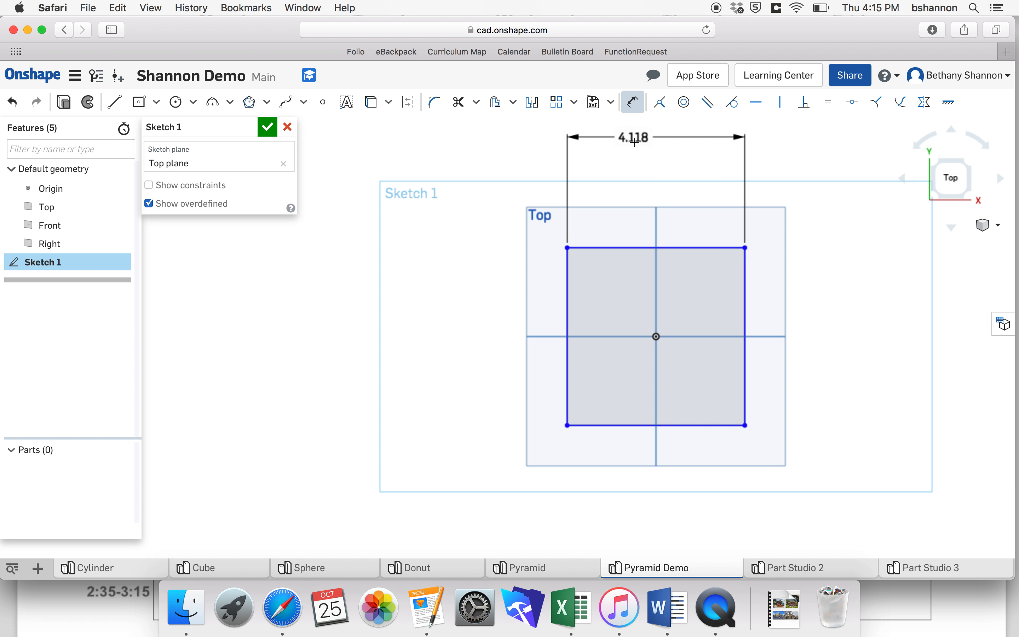
pyautogui.click(639, 171)
pyautogui.press('Return')
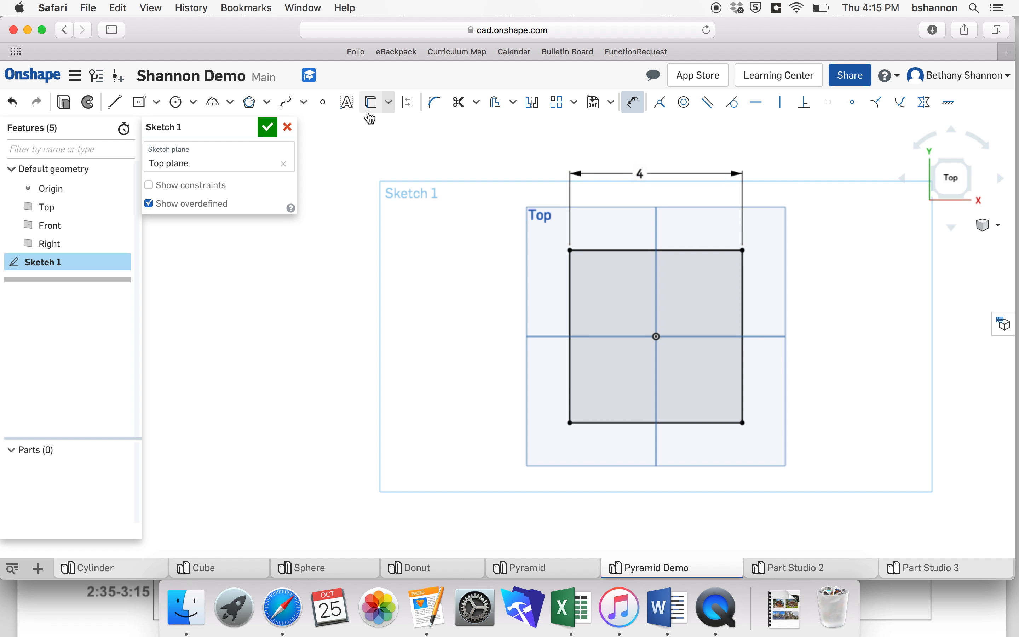
pyautogui.click(269, 128)
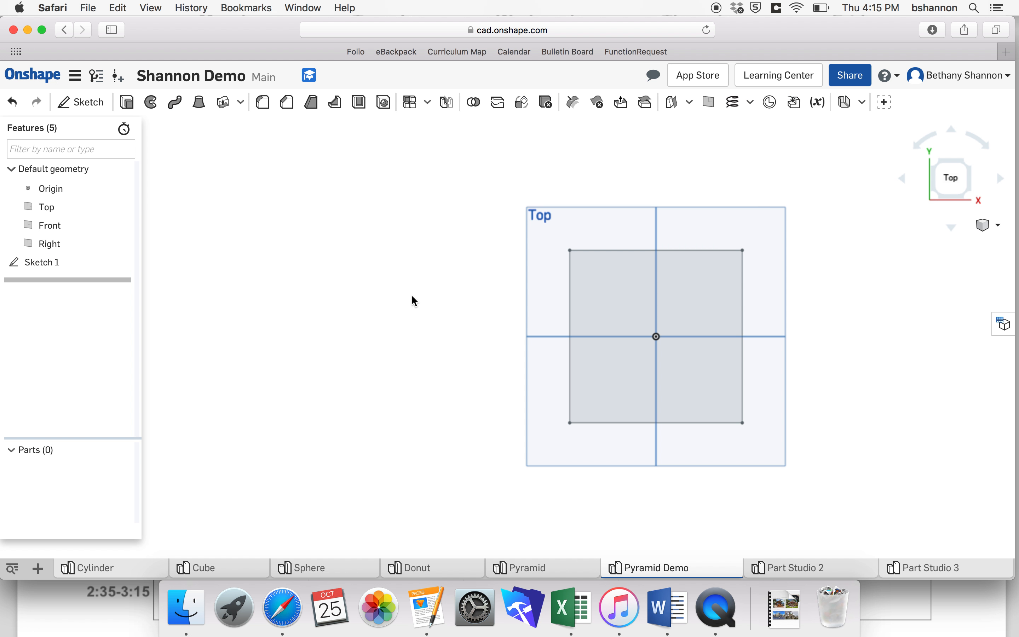
pyautogui.click(994, 226)
pyautogui.click(926, 243)
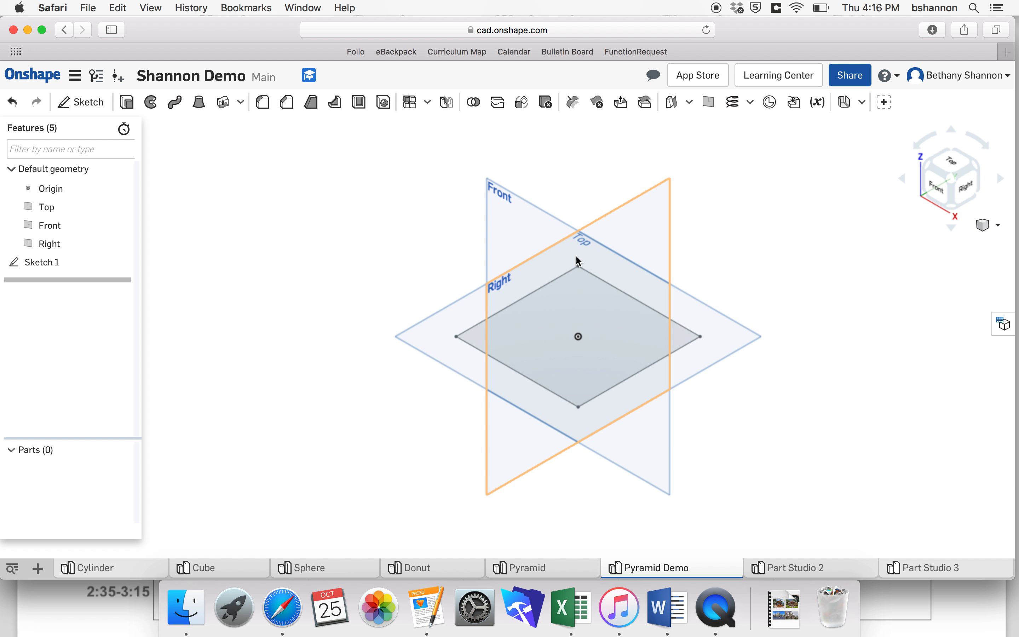
pyautogui.click(510, 199)
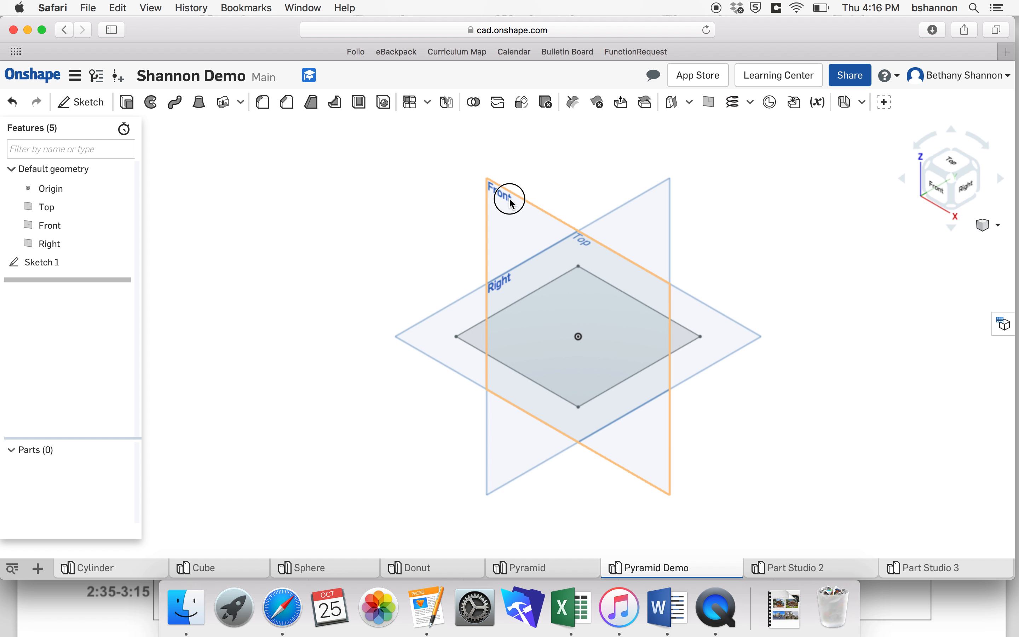
pyautogui.click(942, 196)
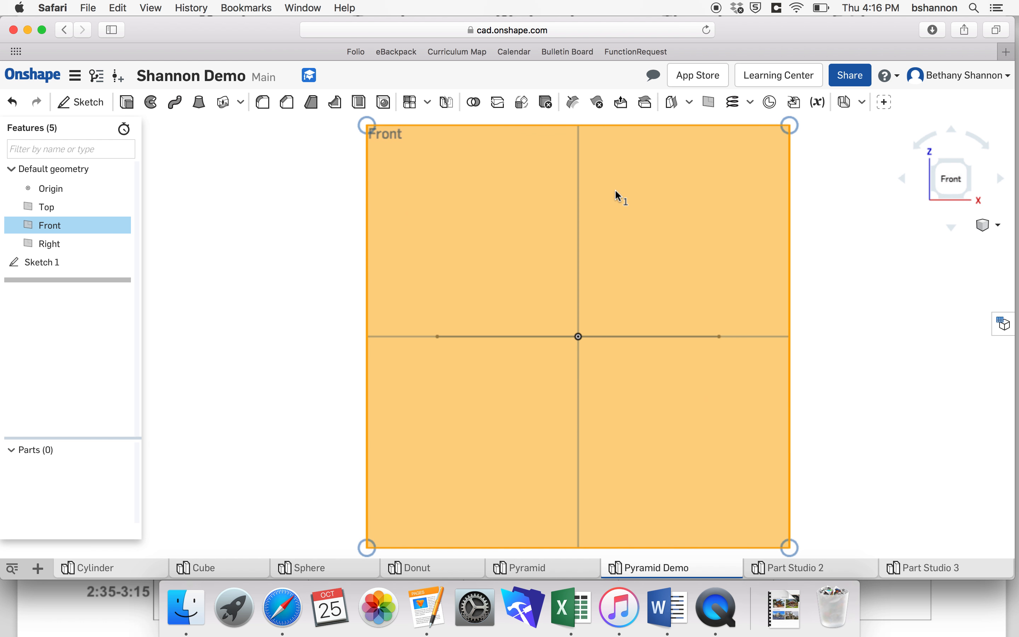
pyautogui.click(303, 327)
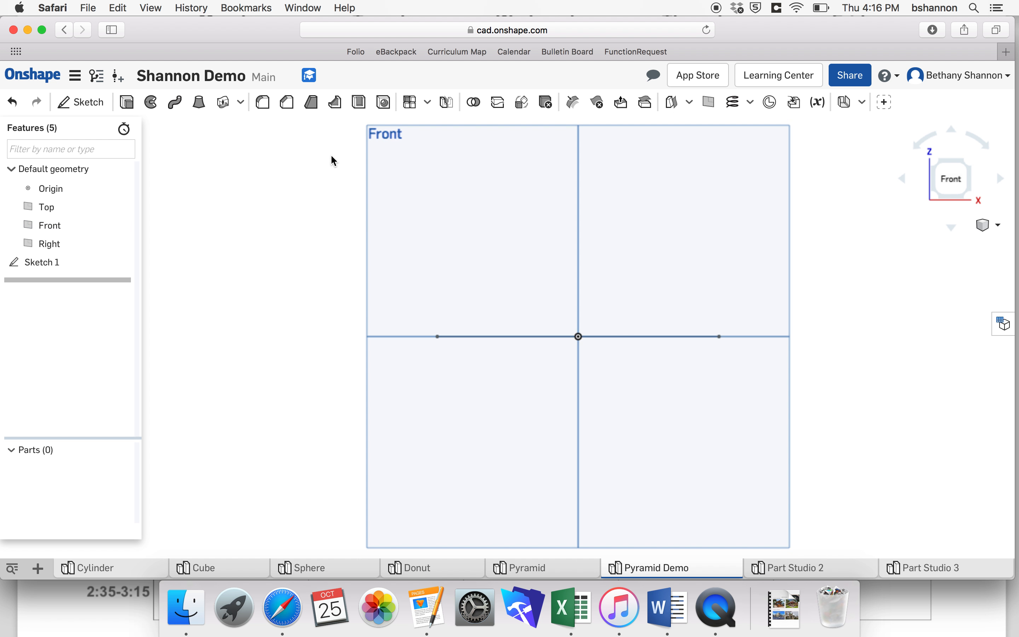
pyautogui.click(80, 103)
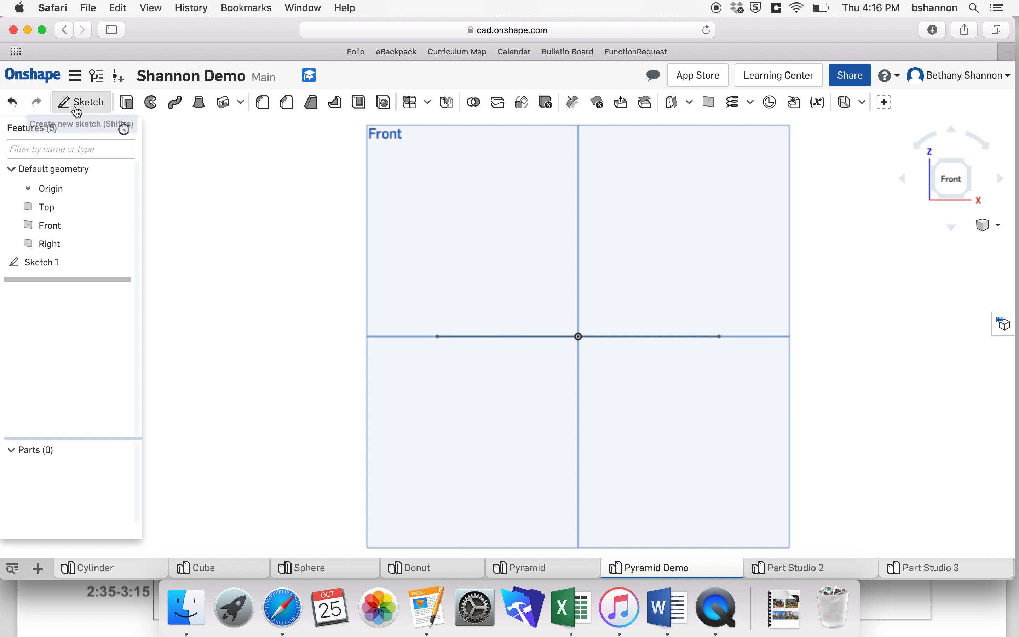
pyautogui.click(470, 213)
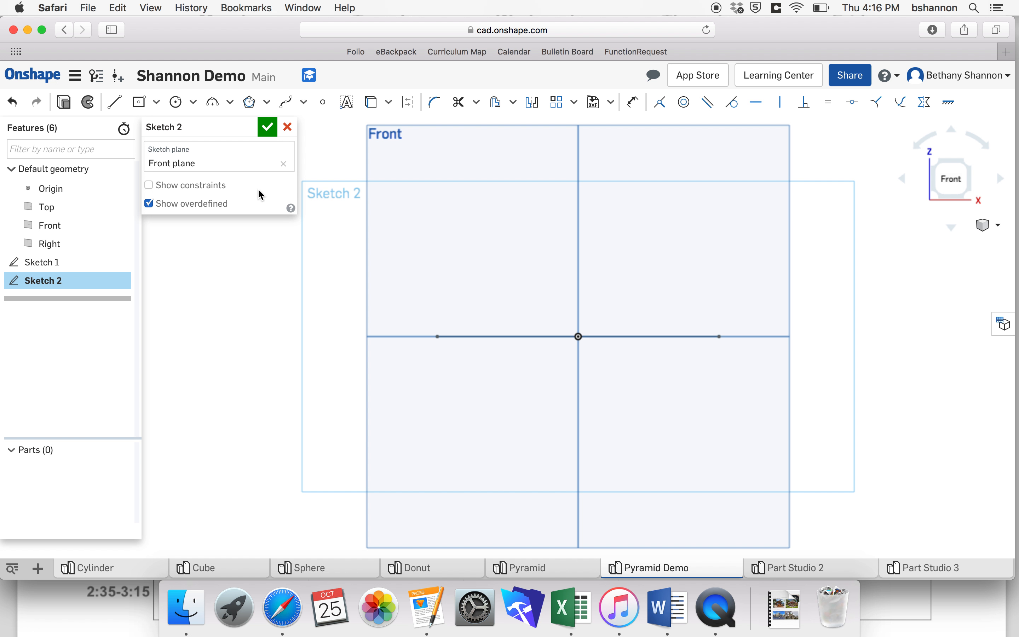
pyautogui.click(323, 102)
pyautogui.click(578, 181)
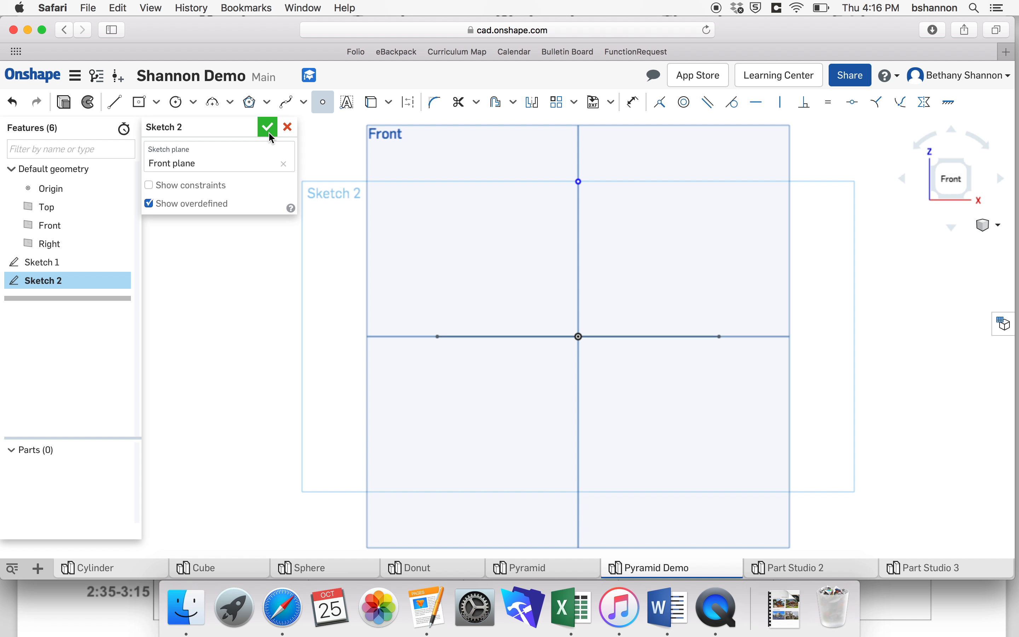
pyautogui.click(288, 127)
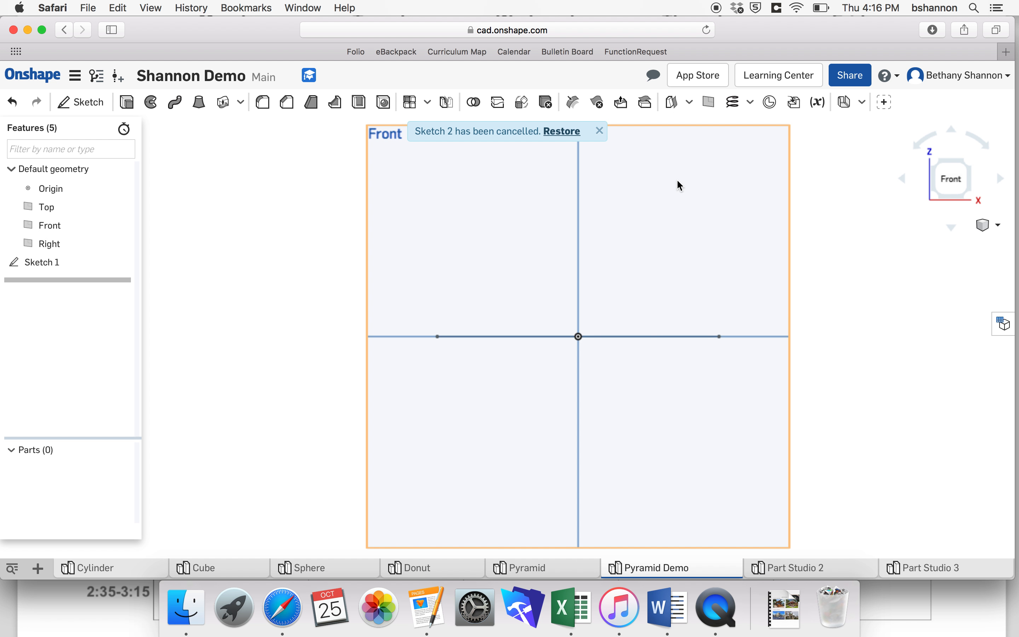
pyautogui.click(990, 225)
pyautogui.click(956, 244)
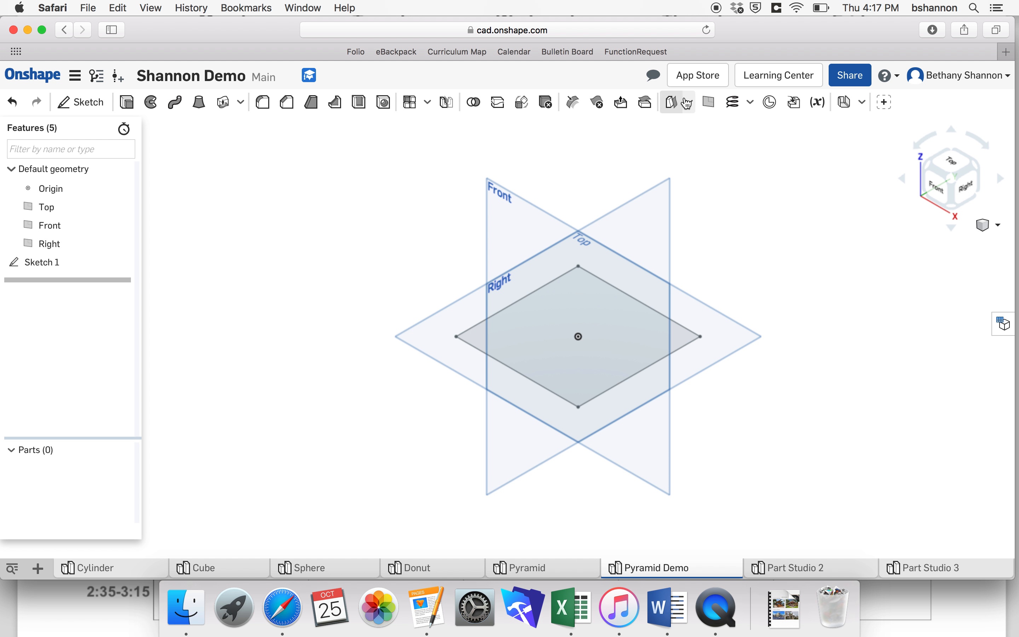
# - Set up a new construction plane offset 3 in above the Top plane
pyautogui.click(716, 103)
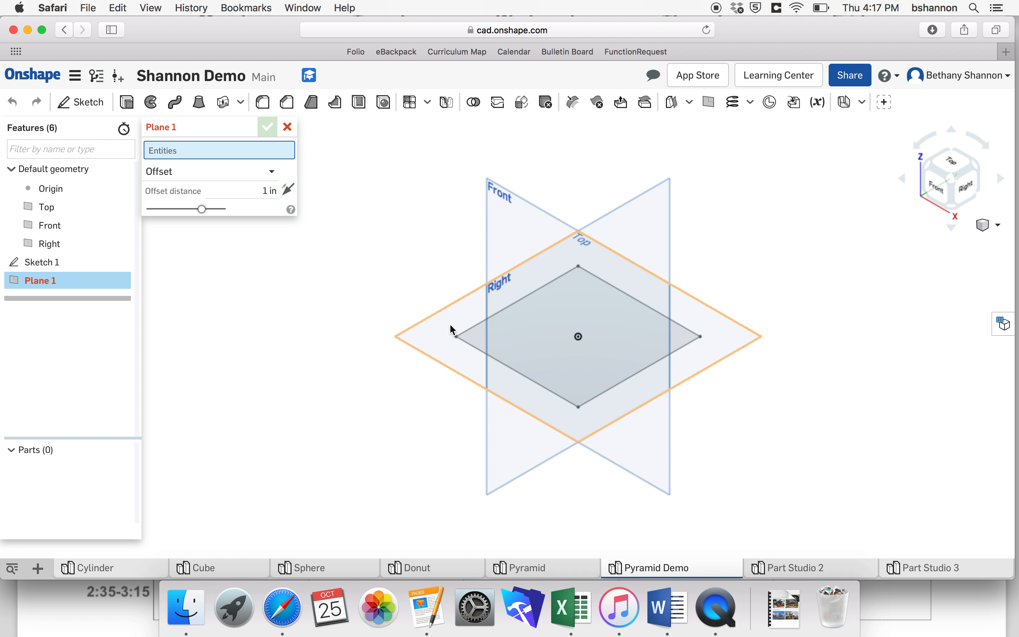
pyautogui.click(453, 330)
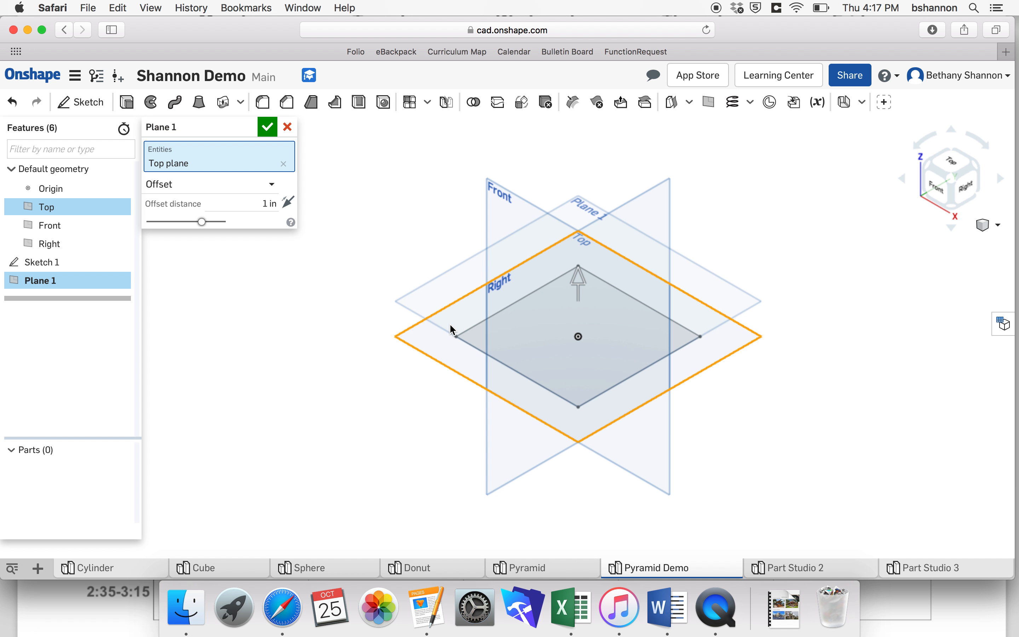
pyautogui.moveTo(433, 411); pyautogui.dragTo(441, 389, button='right')
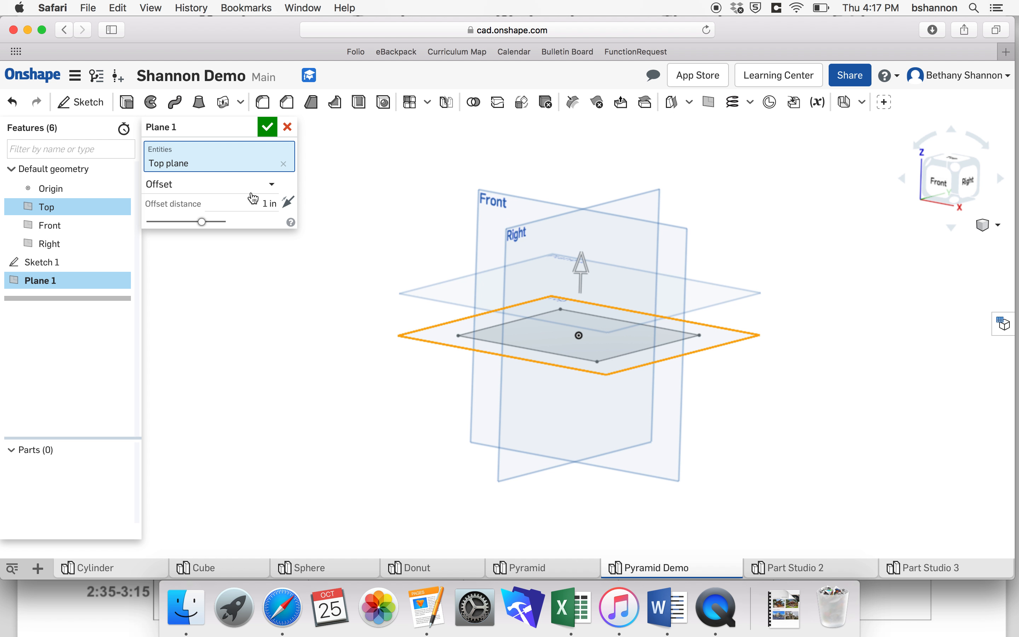
pyautogui.click(263, 206)
pyautogui.press('BackSpace')
pyautogui.write('3')
pyautogui.press('Return')
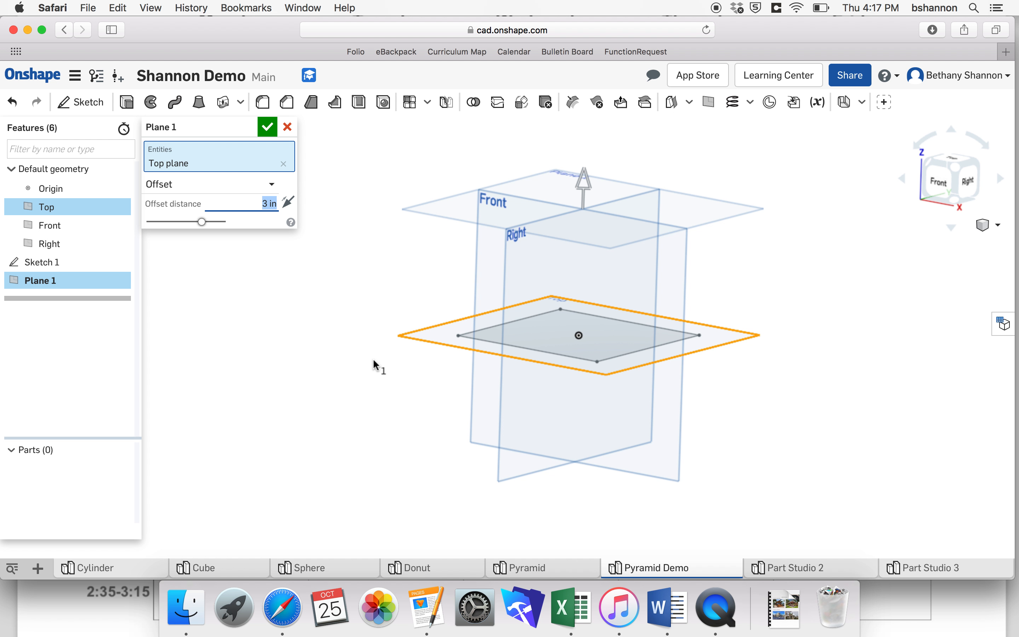
# - Change the new plane's offset distance to 2 in and accept the plane
pyautogui.press('BackSpace')
pyautogui.write('2')
pyautogui.press('Return')
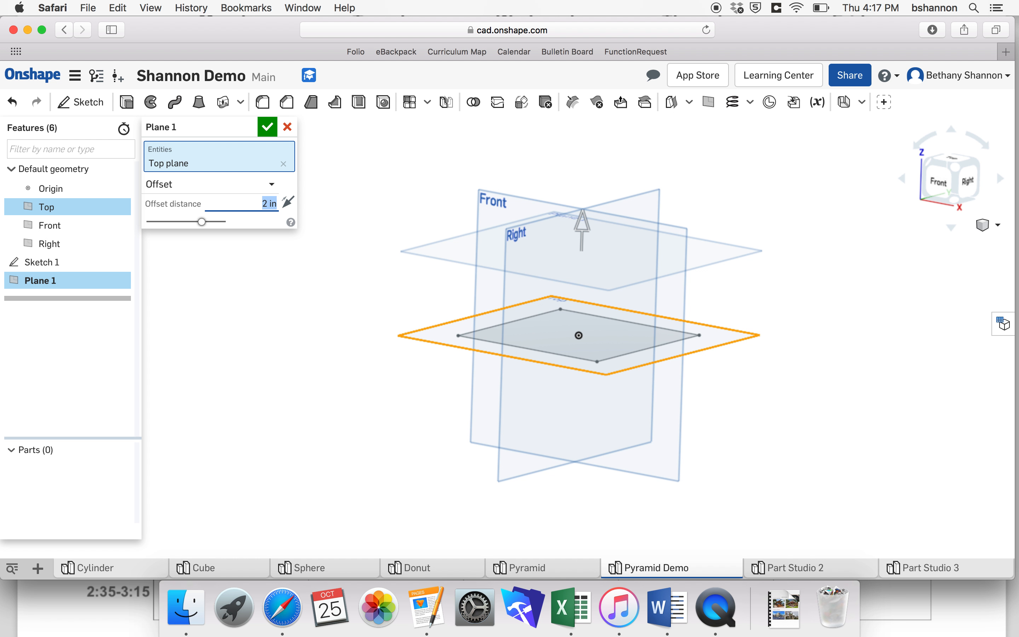
pyautogui.click(267, 131)
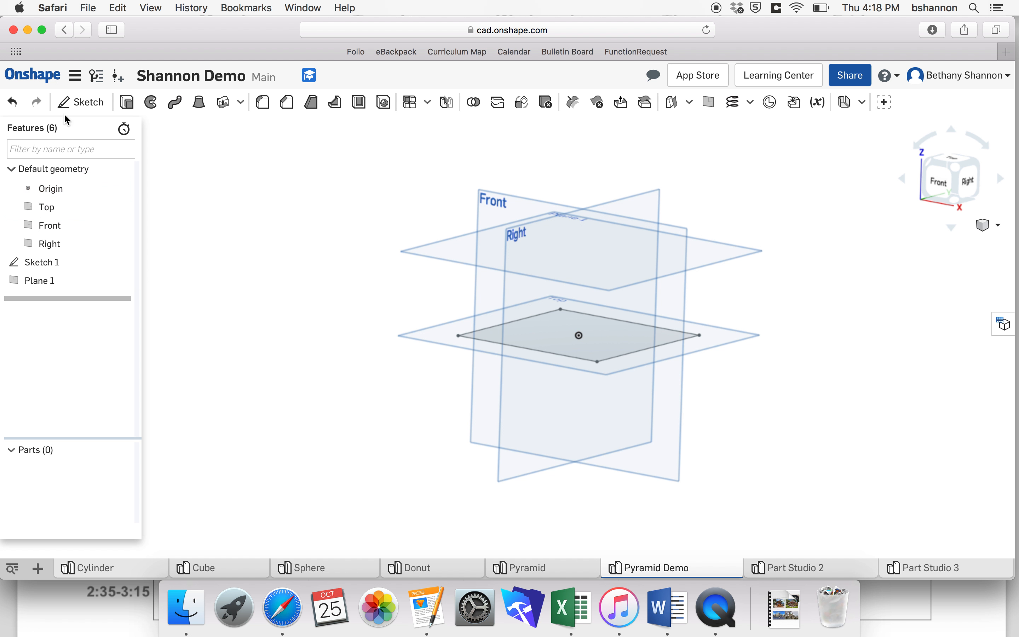
# - Sketch a single point on the offset plane directly above the origin and finish the sketch
pyautogui.click(80, 102)
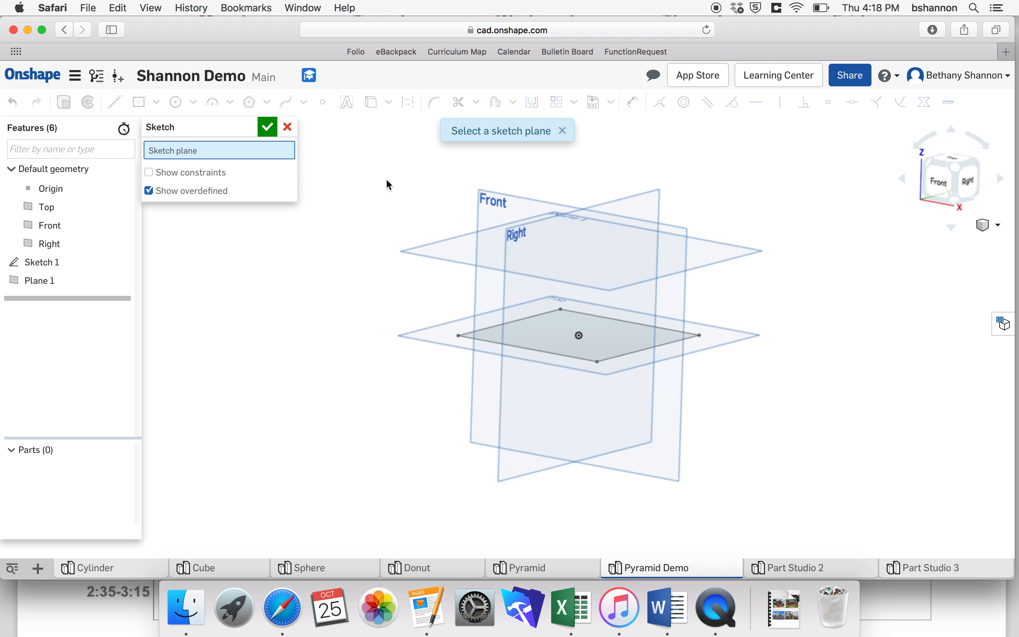
pyautogui.click(447, 247)
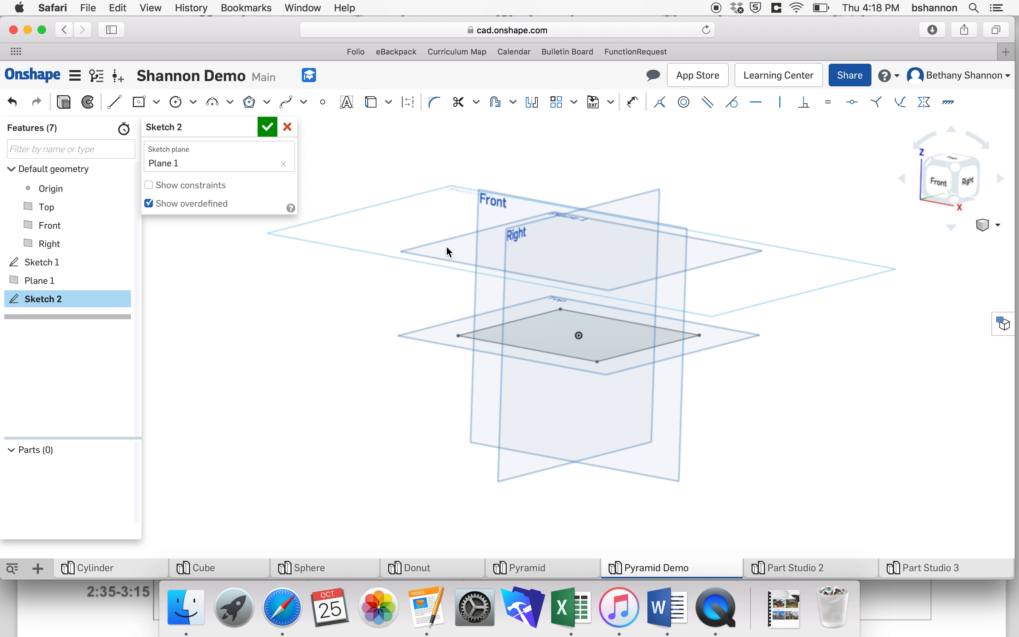
pyautogui.press('n')
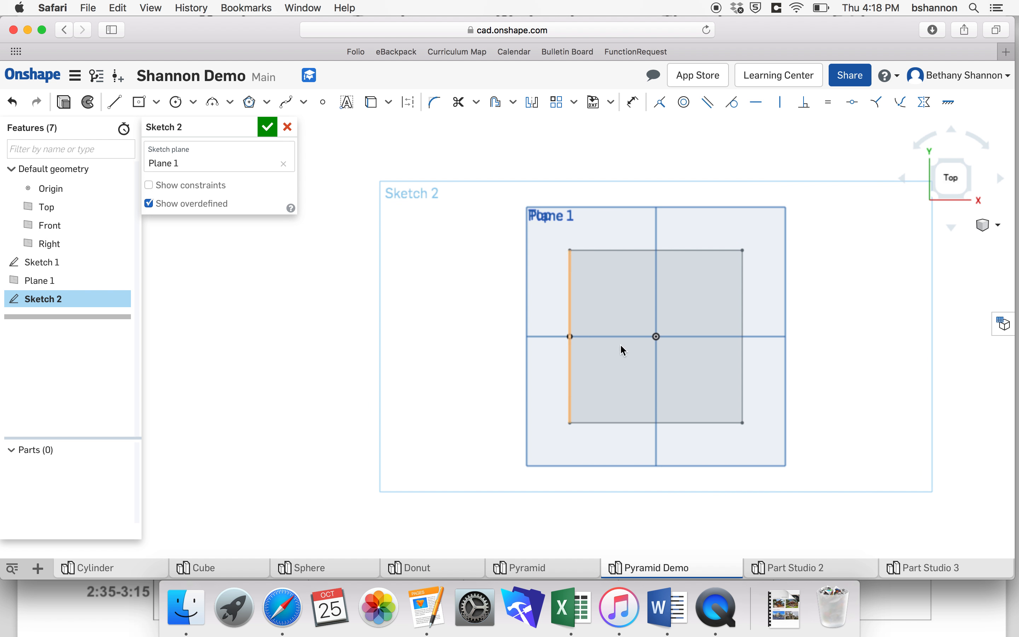
pyautogui.click(321, 105)
pyautogui.click(658, 336)
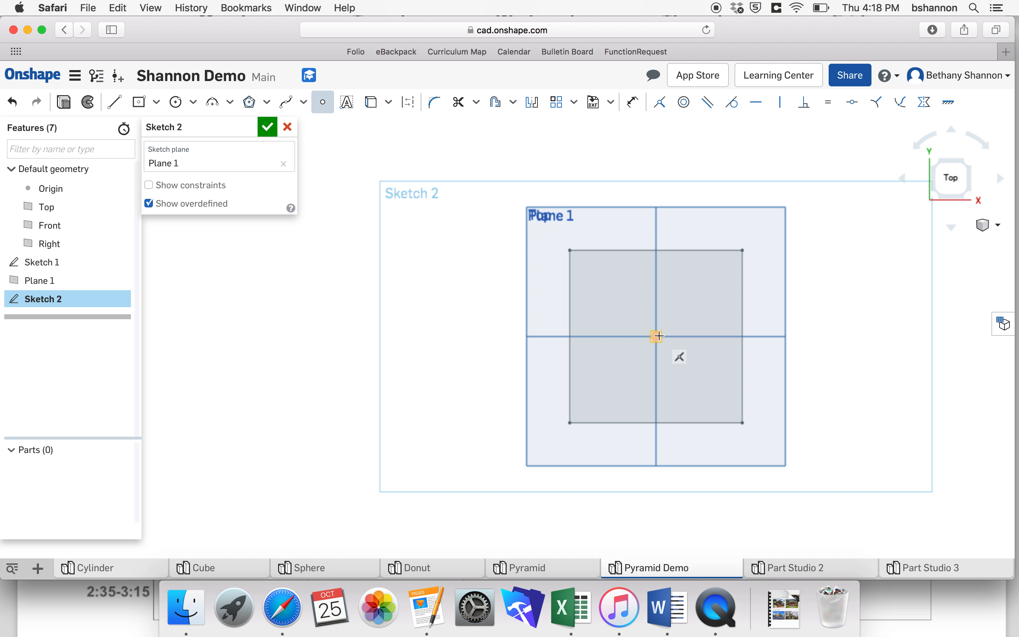
pyautogui.click(659, 336)
pyautogui.click(988, 225)
pyautogui.click(918, 244)
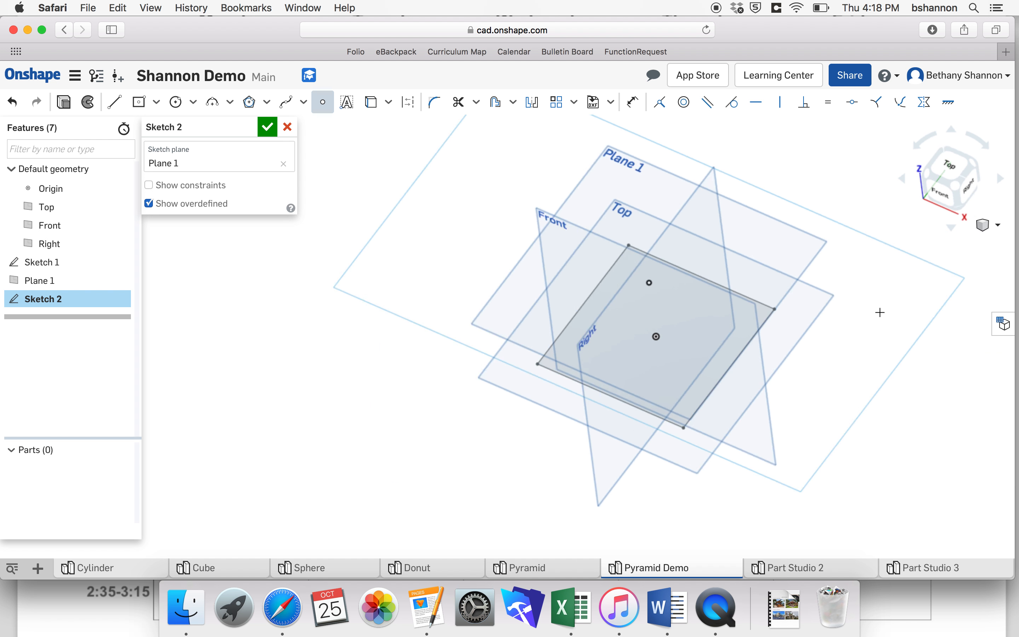
pyautogui.moveTo(697, 349)
pyautogui.mouseDown(button='right')
pyautogui.moveTo(707, 323)
pyautogui.moveTo(706, 335)
pyautogui.mouseUp(button='right')
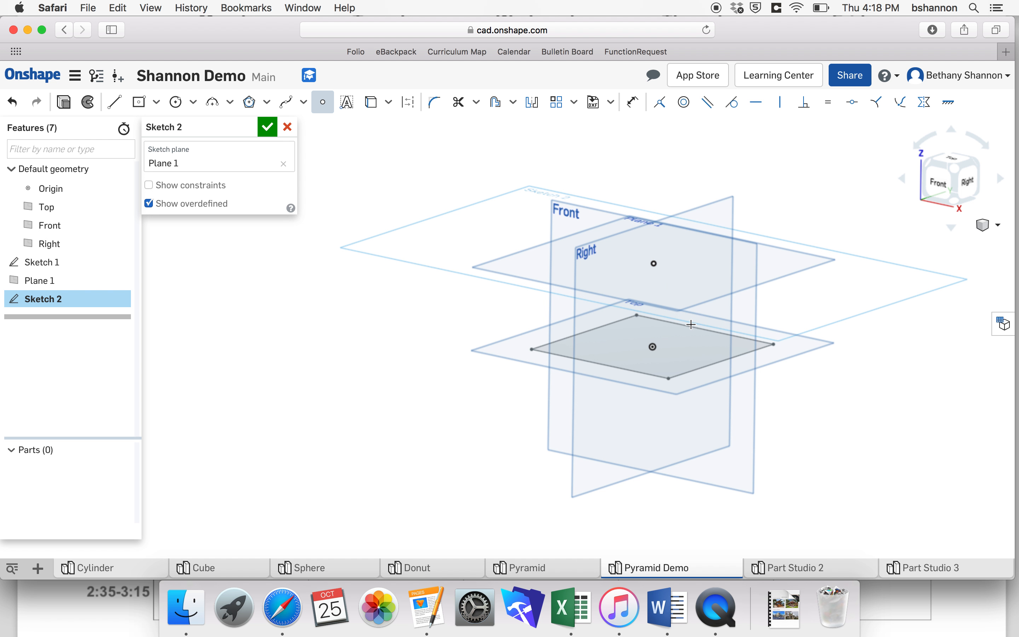
pyautogui.click(268, 128)
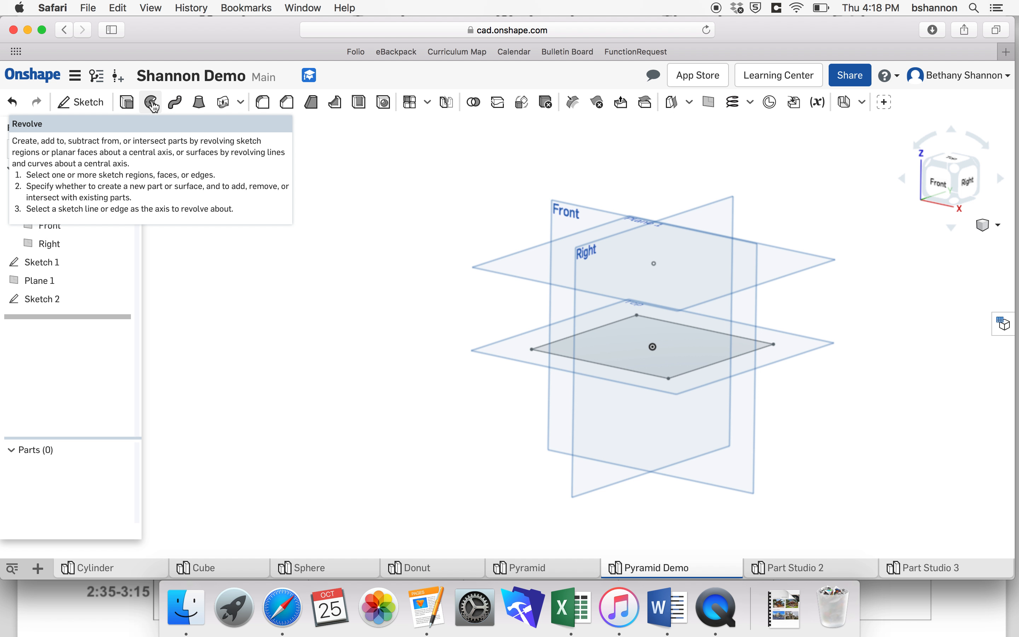
# - Set up a new solid Loft from the square base's face to the point sketched above it
pyautogui.click(201, 108)
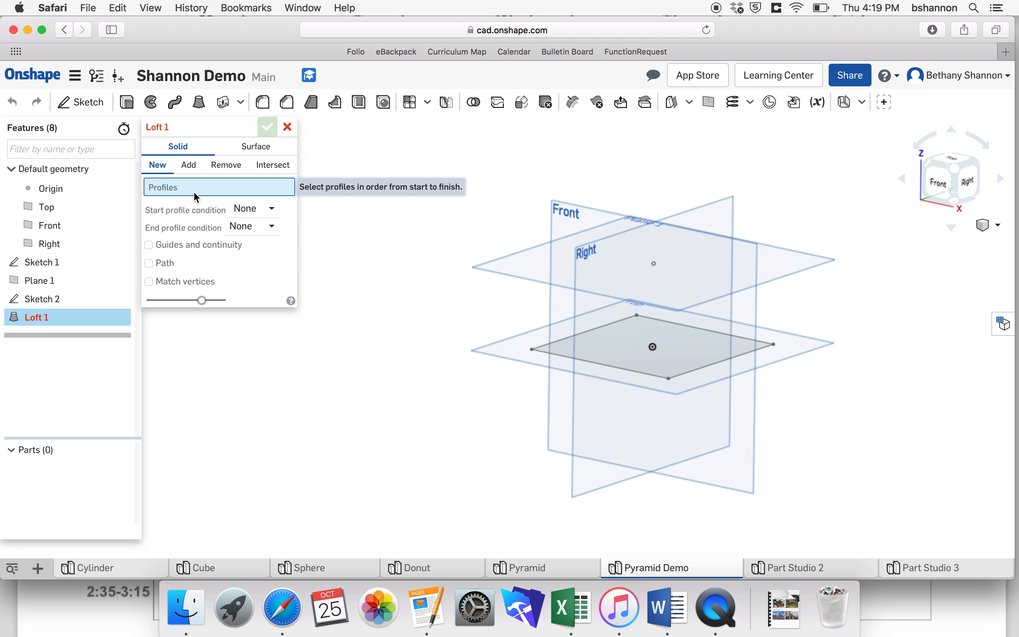
pyautogui.click(604, 343)
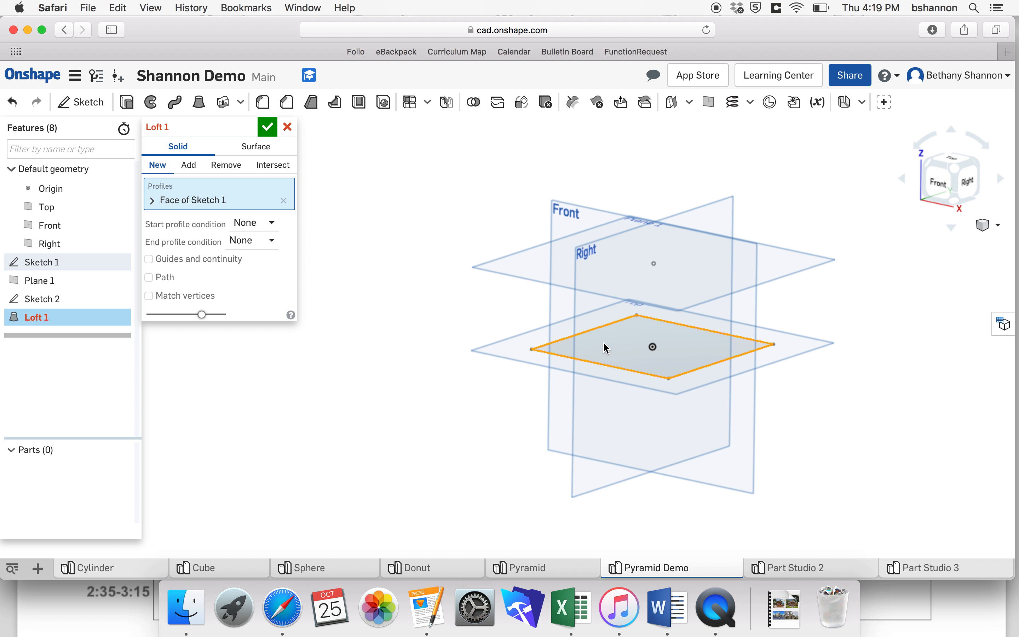
pyautogui.click(654, 264)
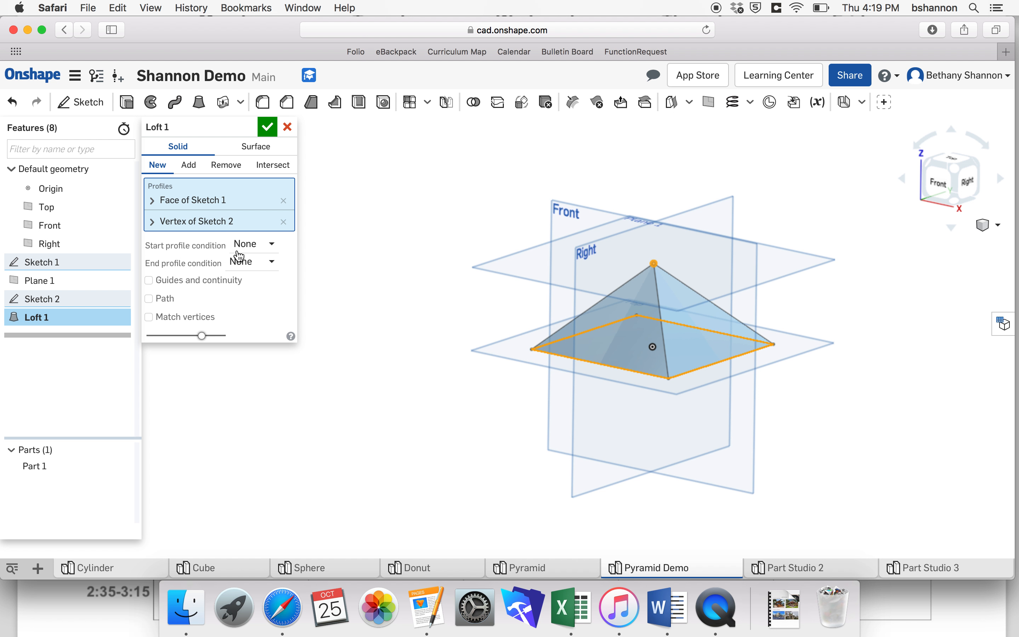
# - Set the loft's start profile condition to Normal to profile with magnitude 2 and its end profile condition to Tangent to profile
pyautogui.click(272, 252)
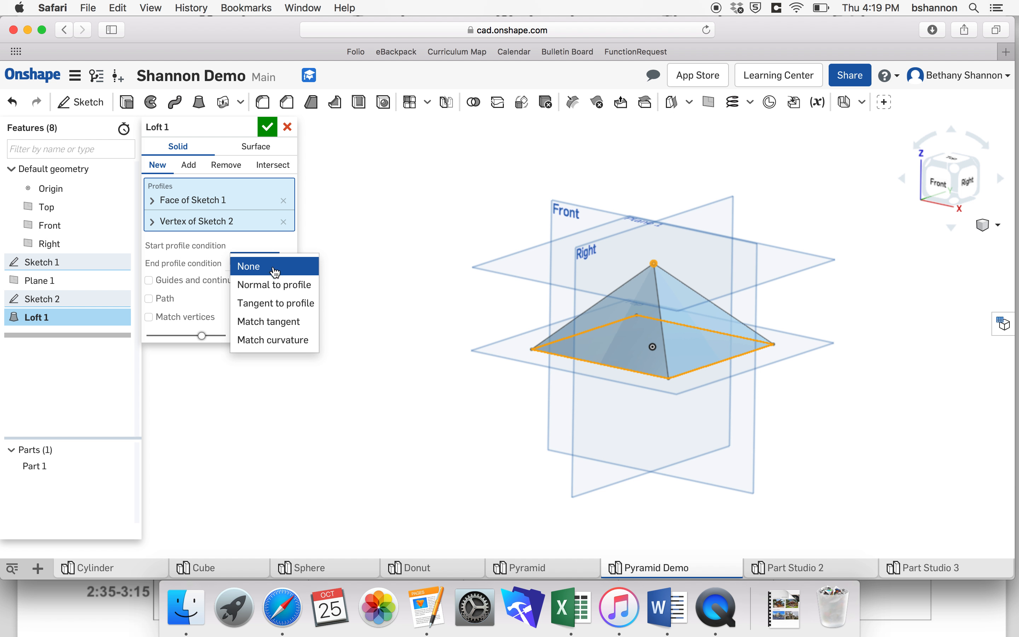
pyautogui.click(282, 289)
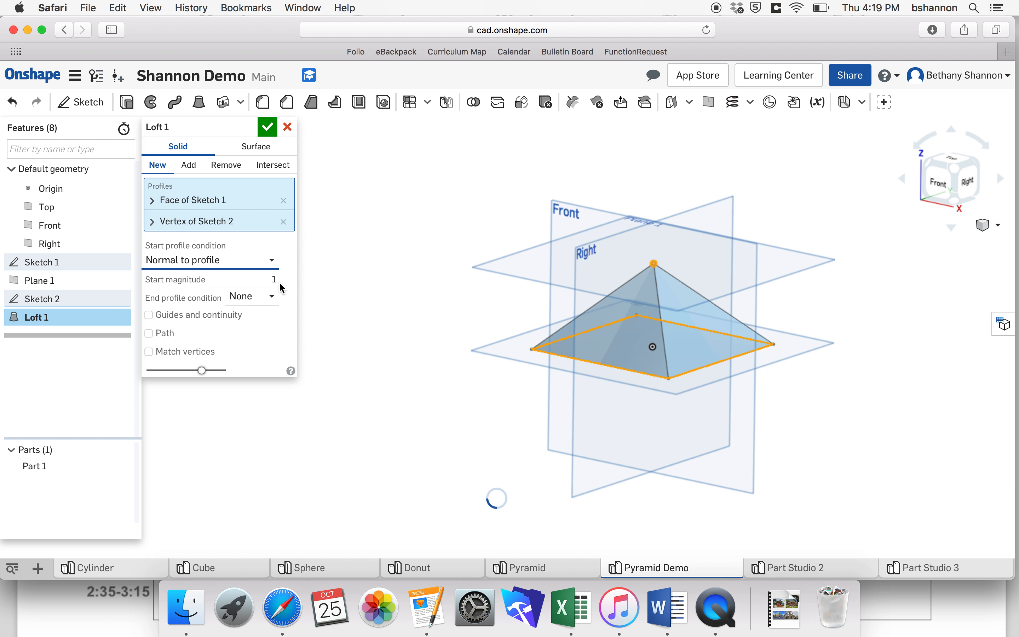
pyautogui.click(273, 278)
pyautogui.doubleClick(274, 279)
pyautogui.write('2')
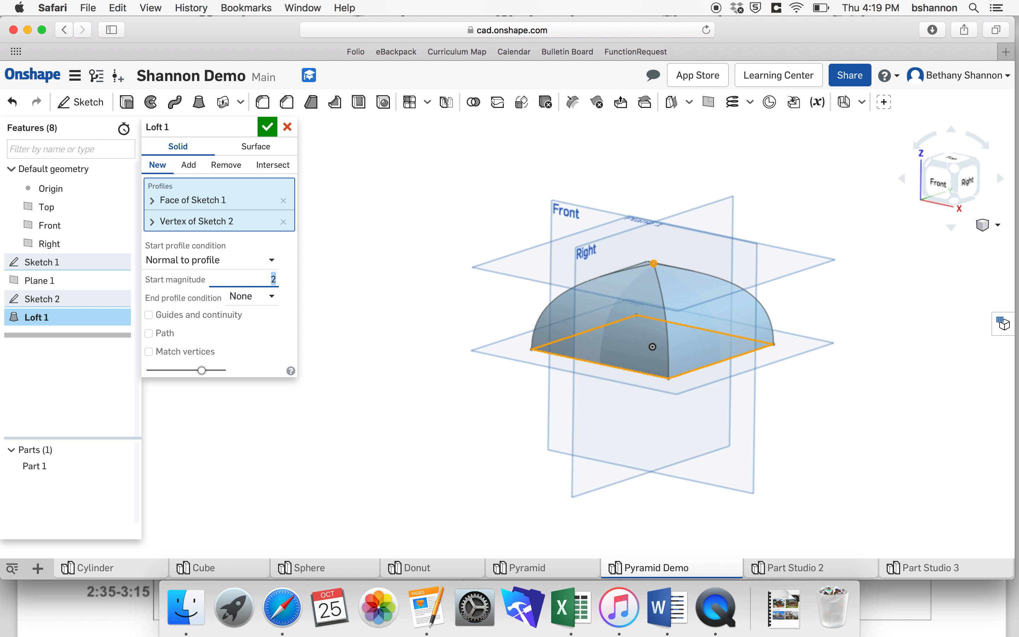
pyautogui.click(268, 297)
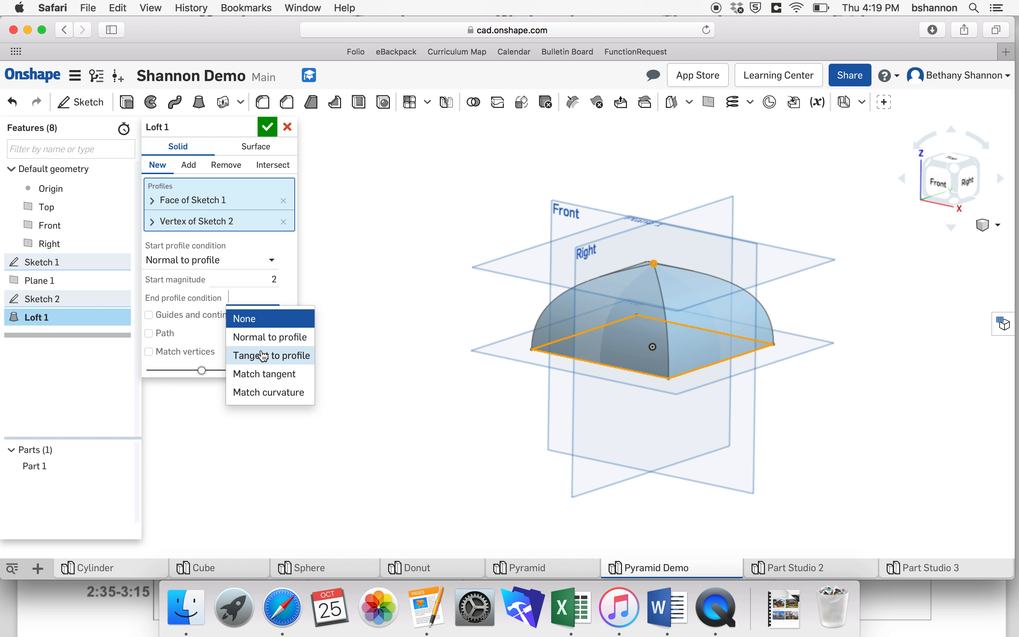
pyautogui.click(264, 356)
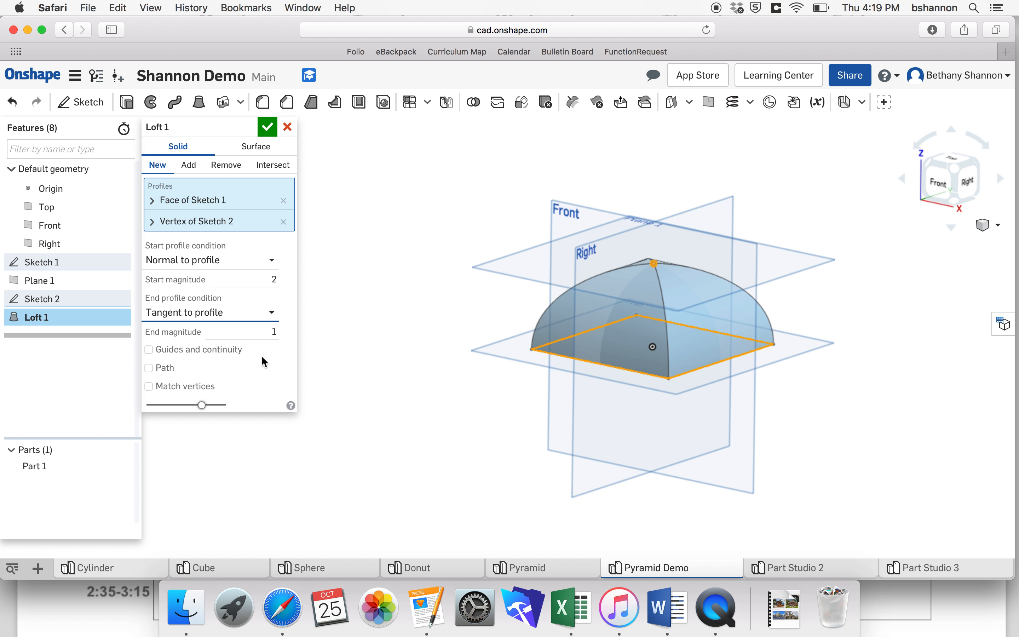